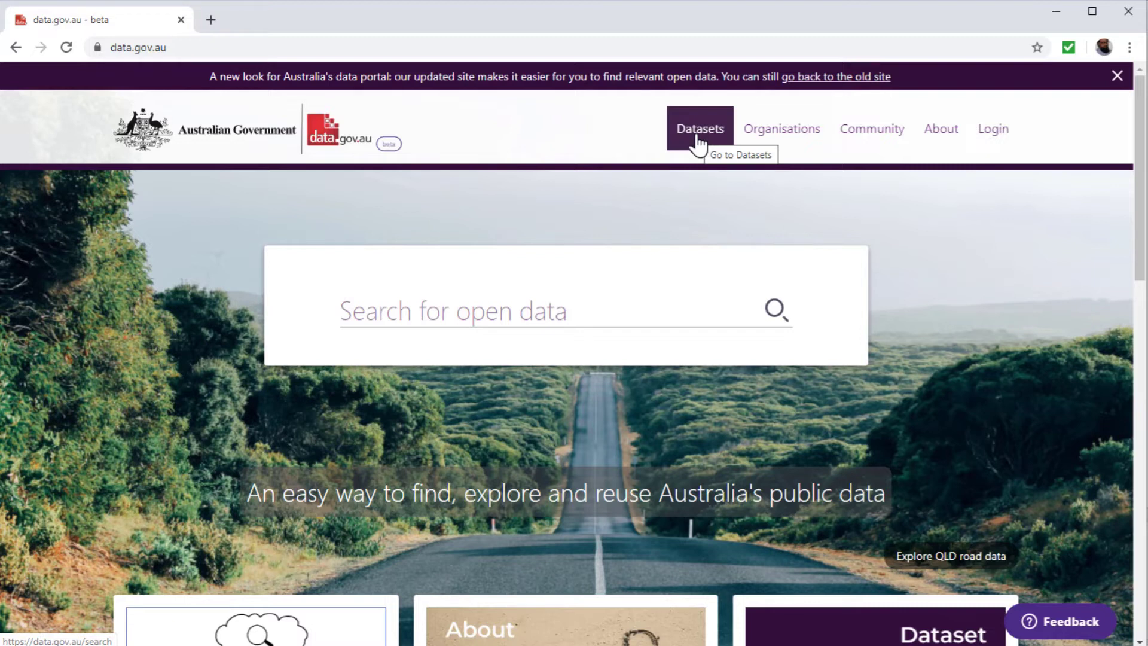
Bring up the dataset search results (89,588) and view the location filter options.
left_click(698, 143)
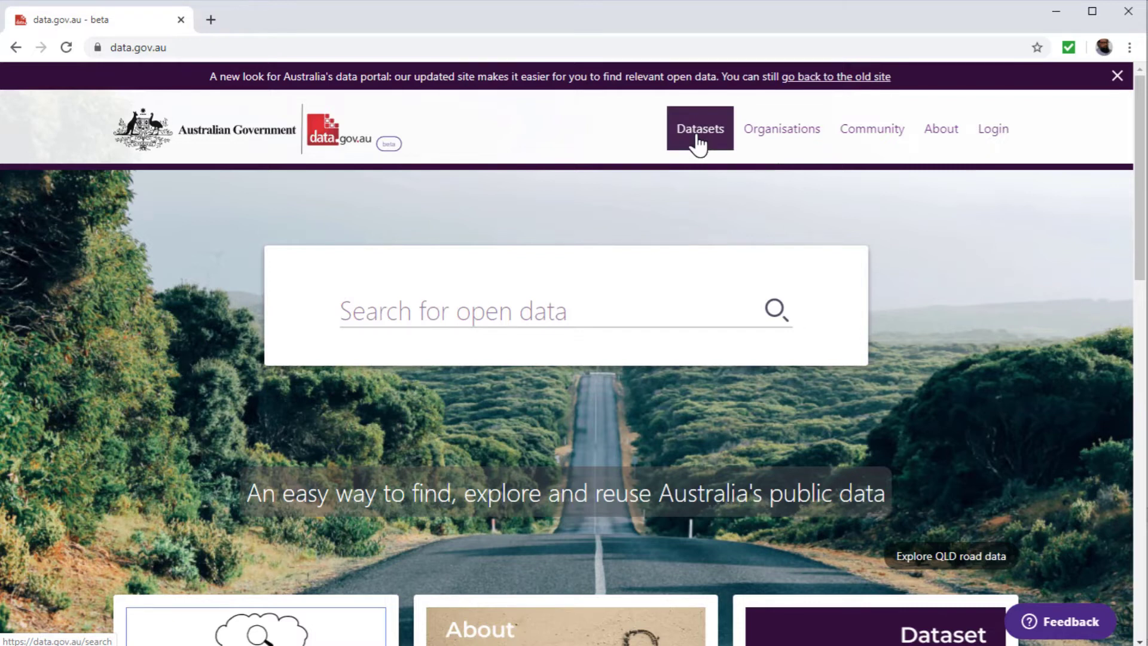
scroll(836, 329, "down", 1)
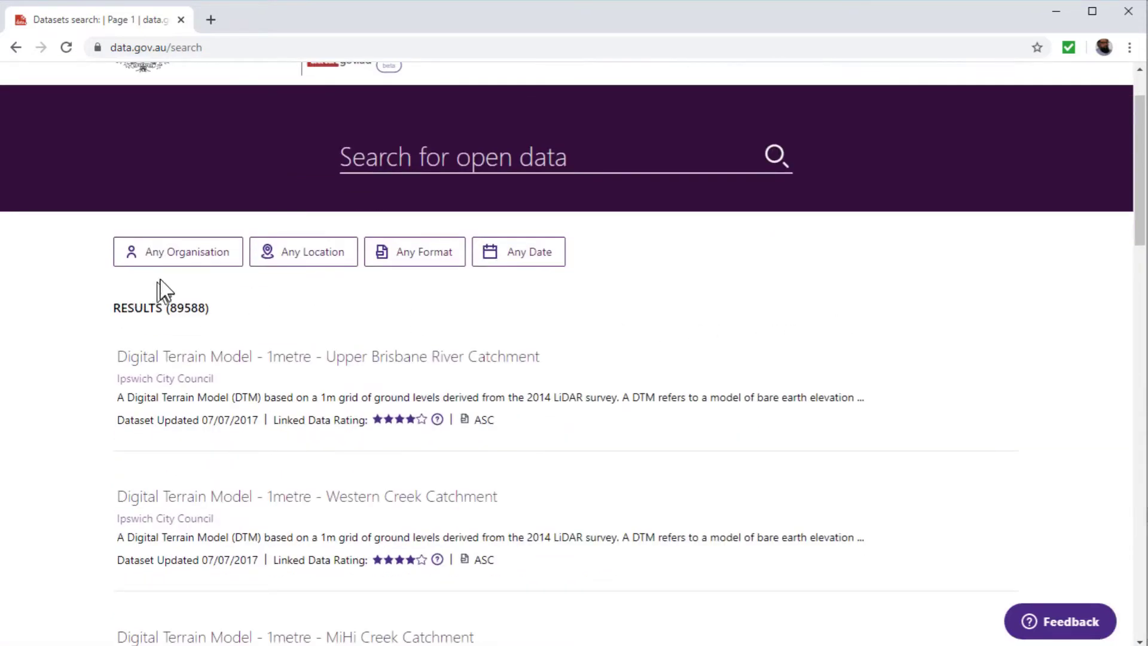
left_click(300, 256)
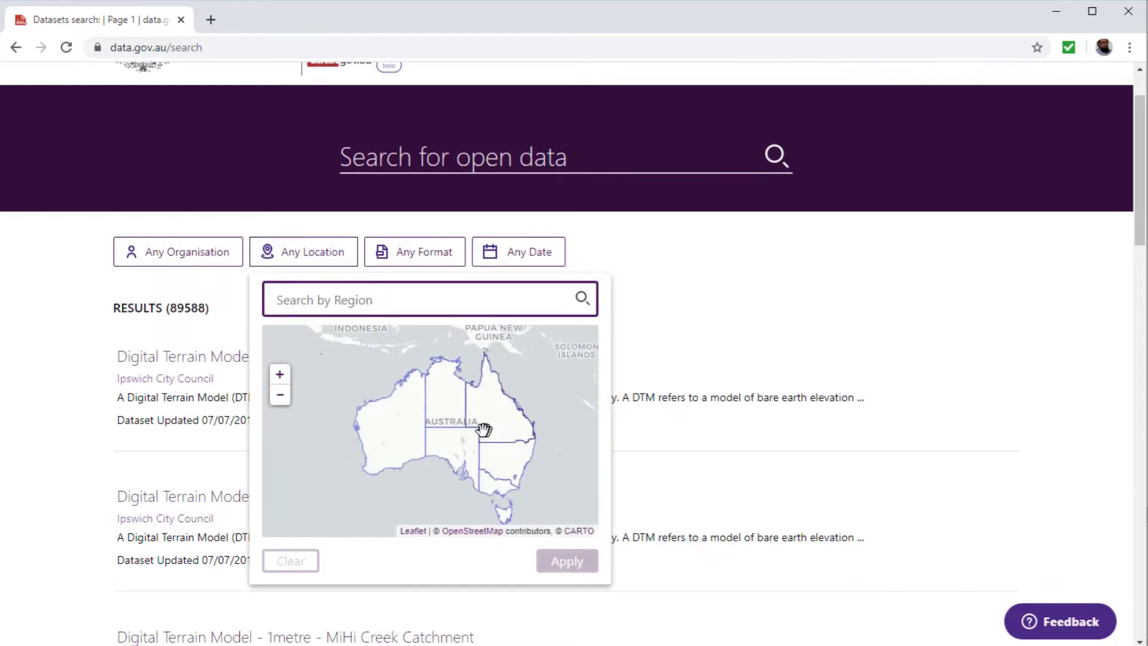
scroll(405, 351, "up", 2)
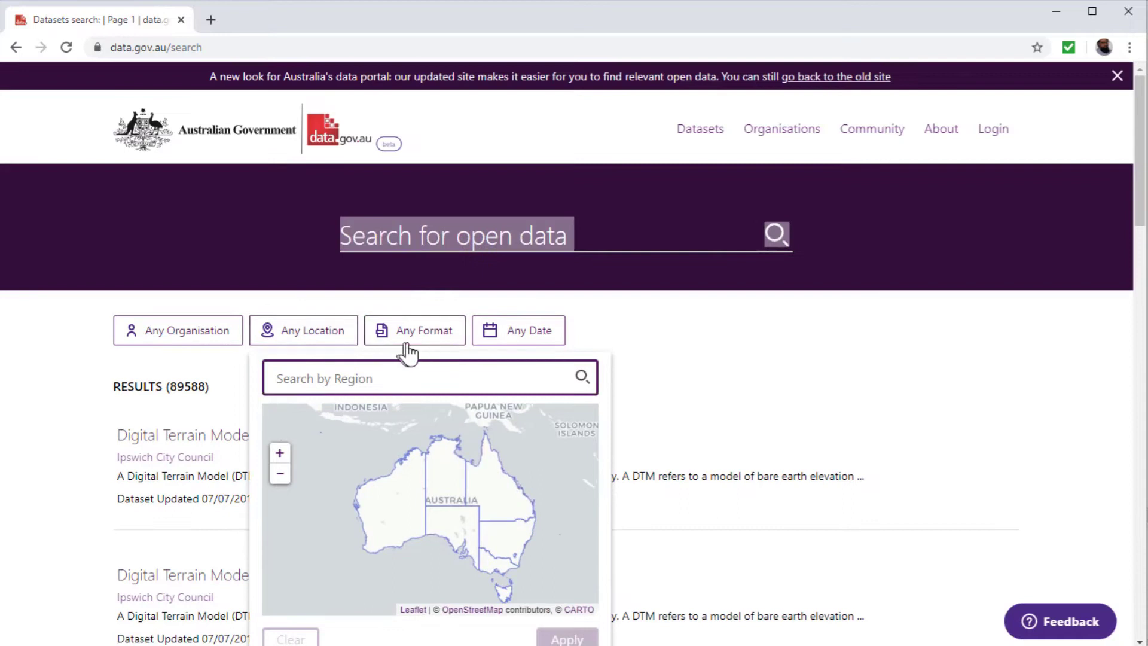
Look through the file-format filter choices such as HTML, PDF, WMS and CSV.
left_click(422, 338)
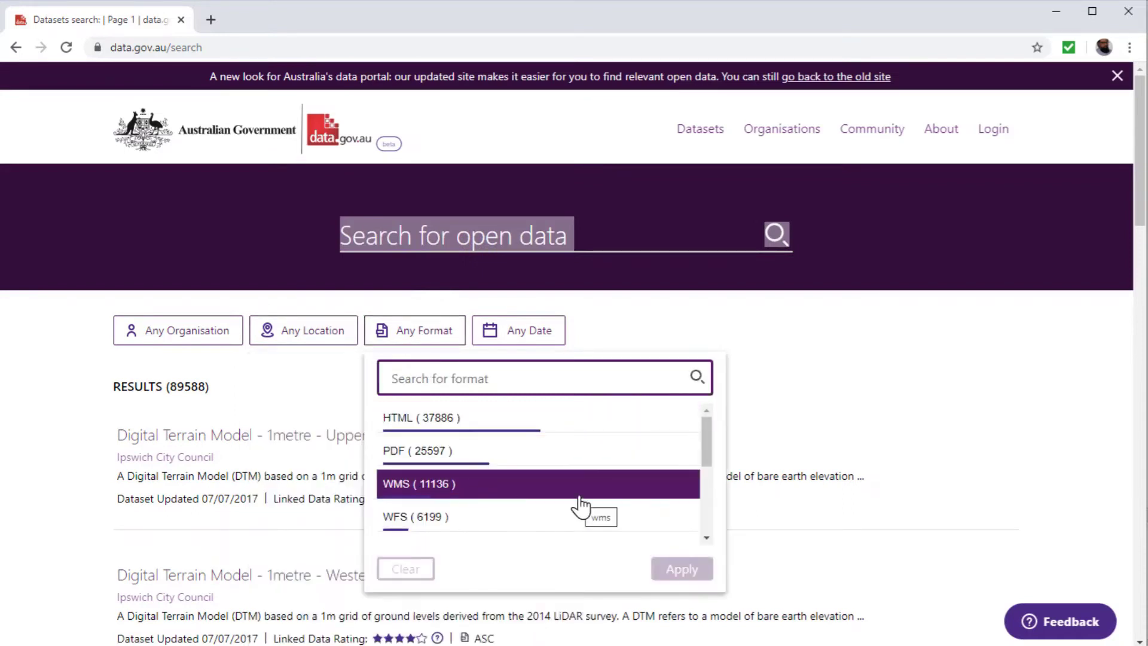
left_click_drag(703, 428, 704, 467)
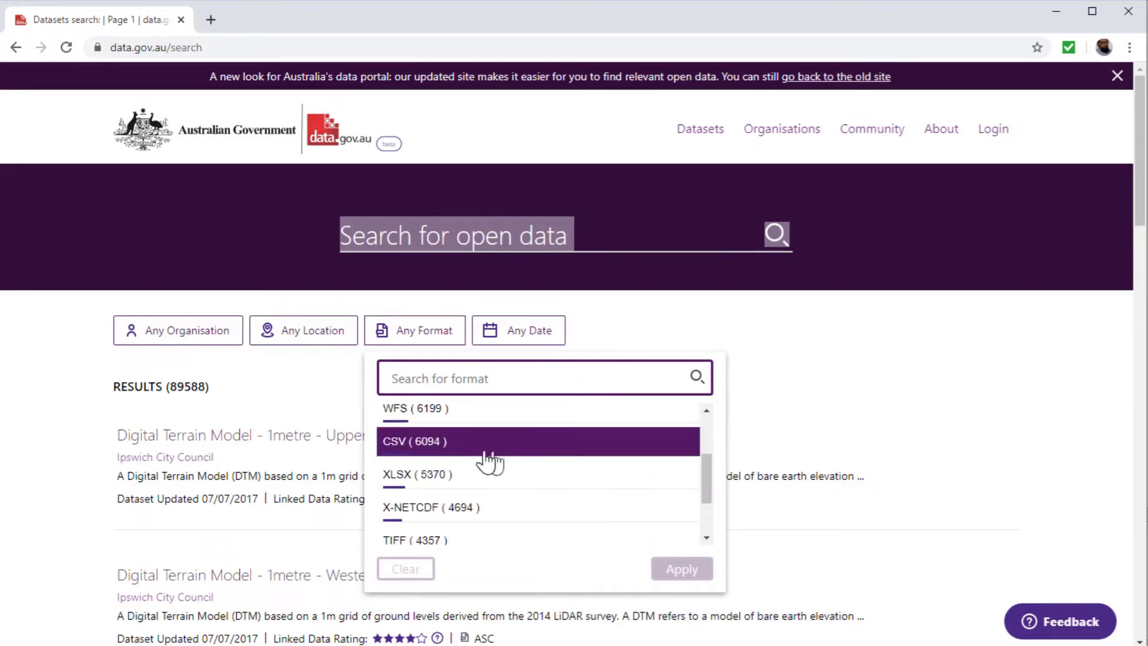
scroll(508, 503, "down", 2)
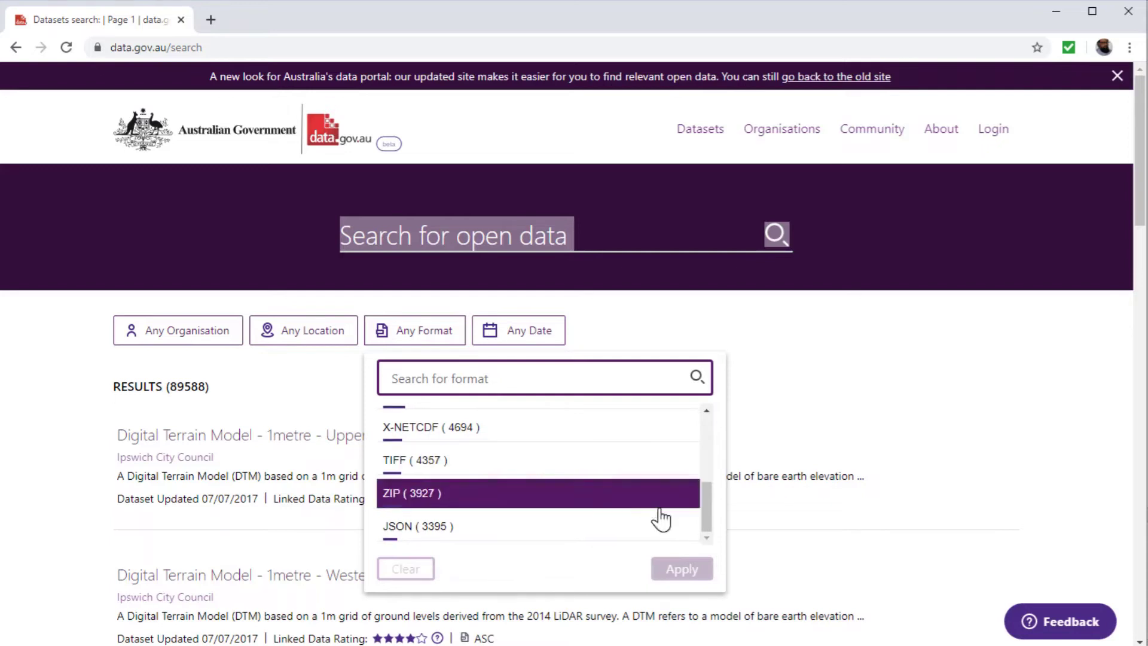
left_click_drag(704, 512, 716, 429)
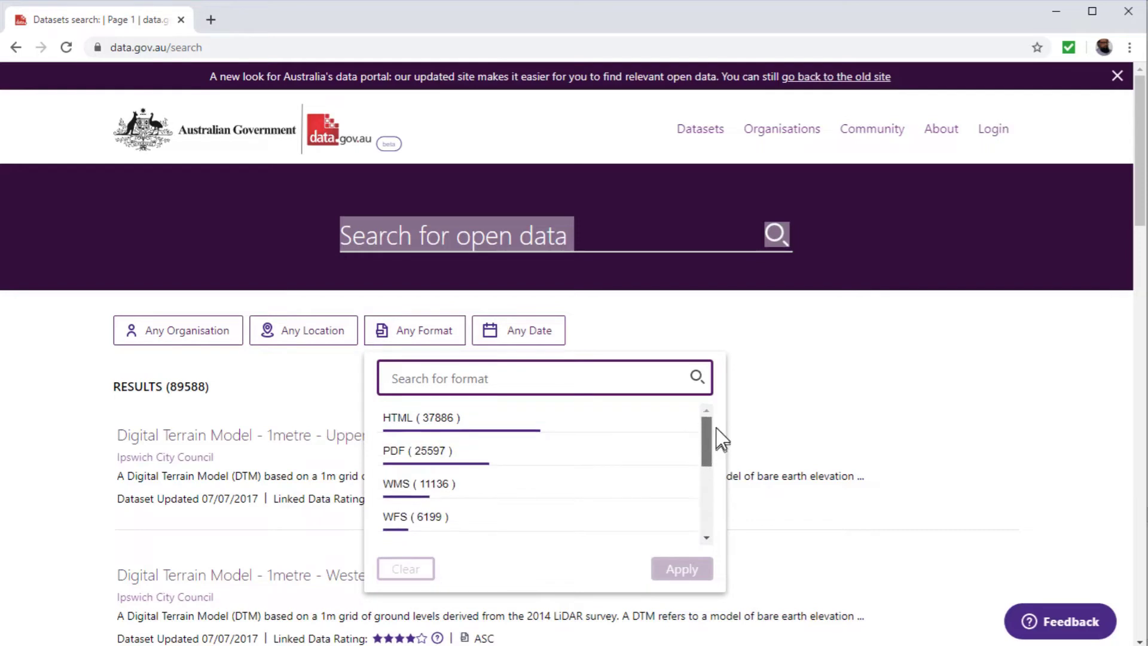
Open the date-range filter and select its start year 1492 and end year 2998.
left_click(526, 334)
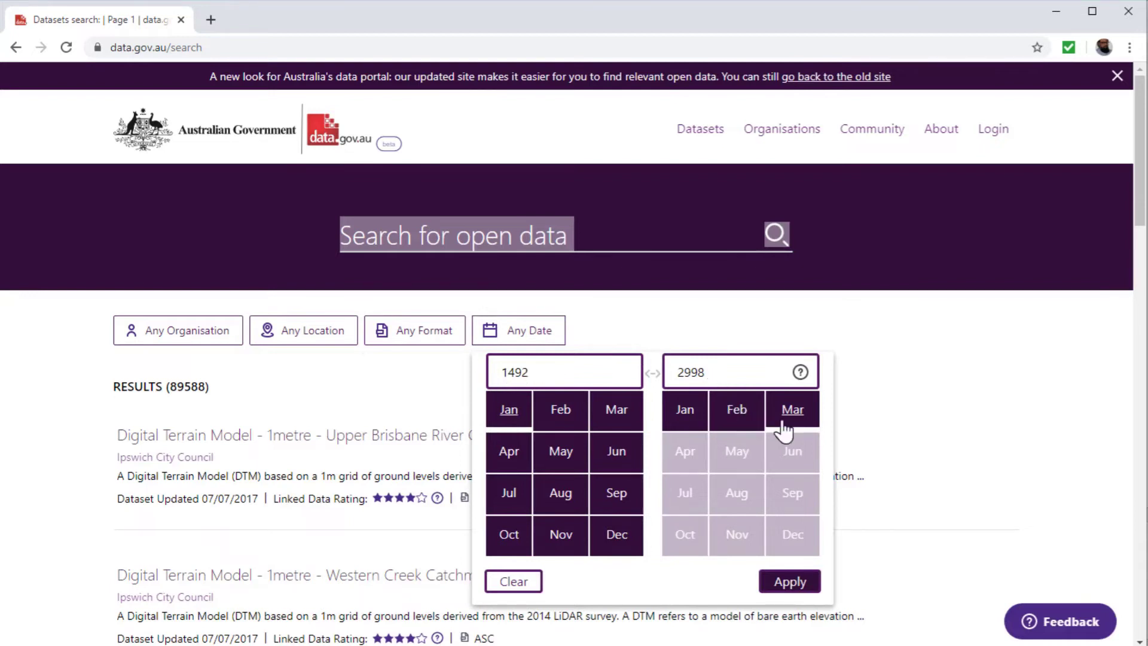
left_click(553, 374)
left_click_drag(499, 373, 565, 373)
left_click(565, 373)
left_click_drag(675, 372, 722, 372)
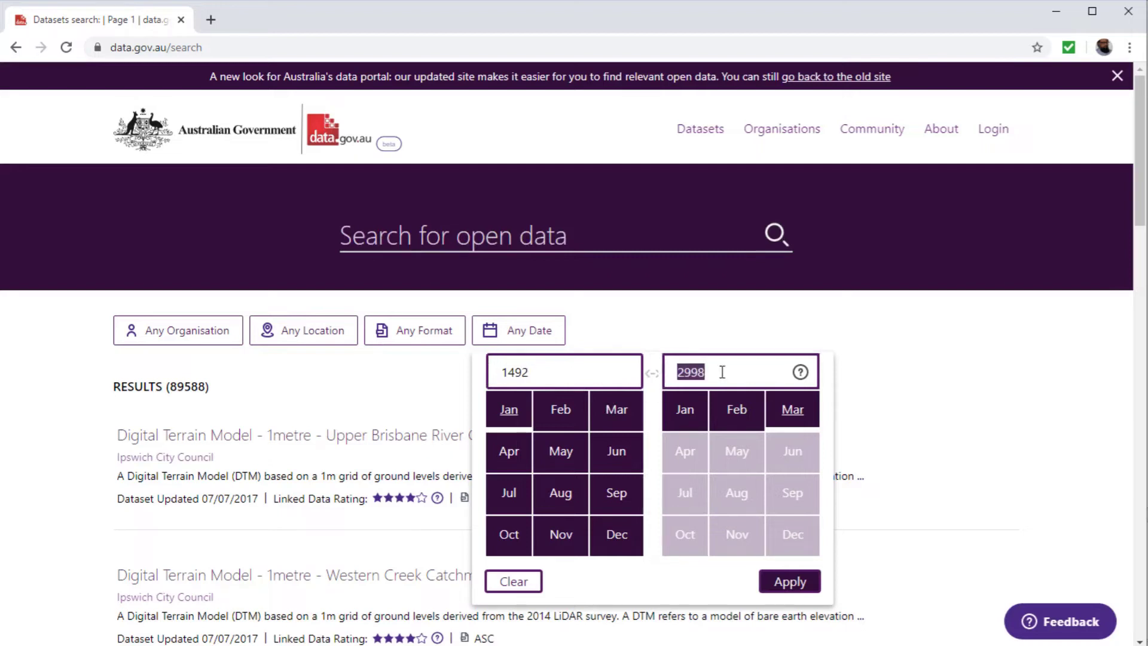
left_click(722, 372)
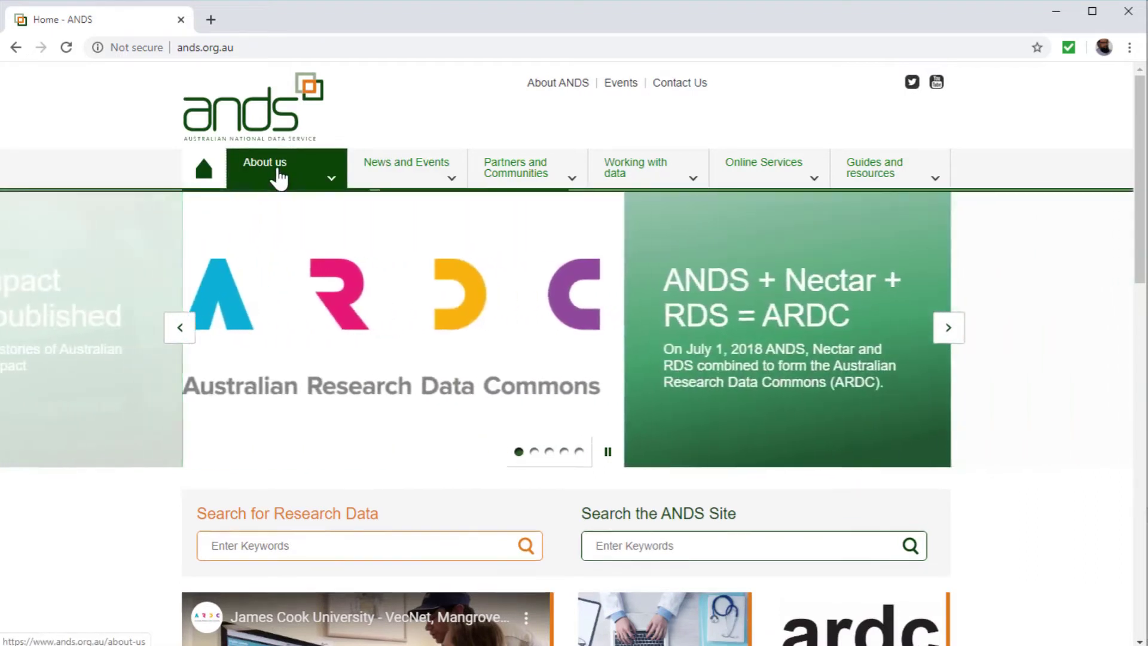
Open the ANDS About us page and read through it.
left_click(281, 178)
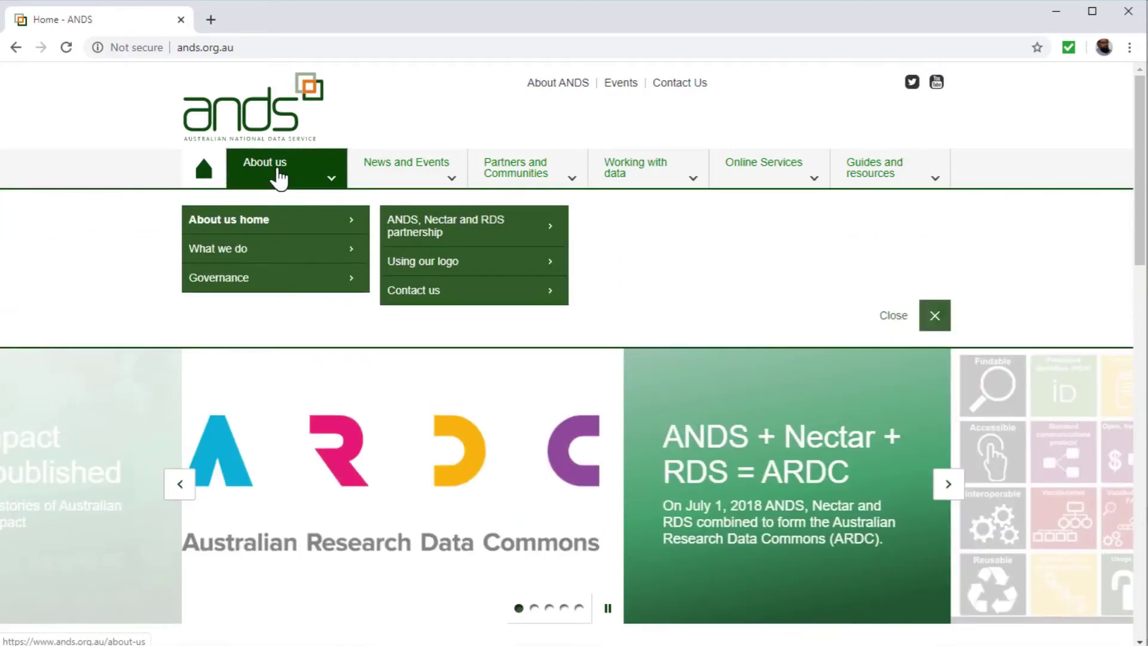
left_click(235, 222)
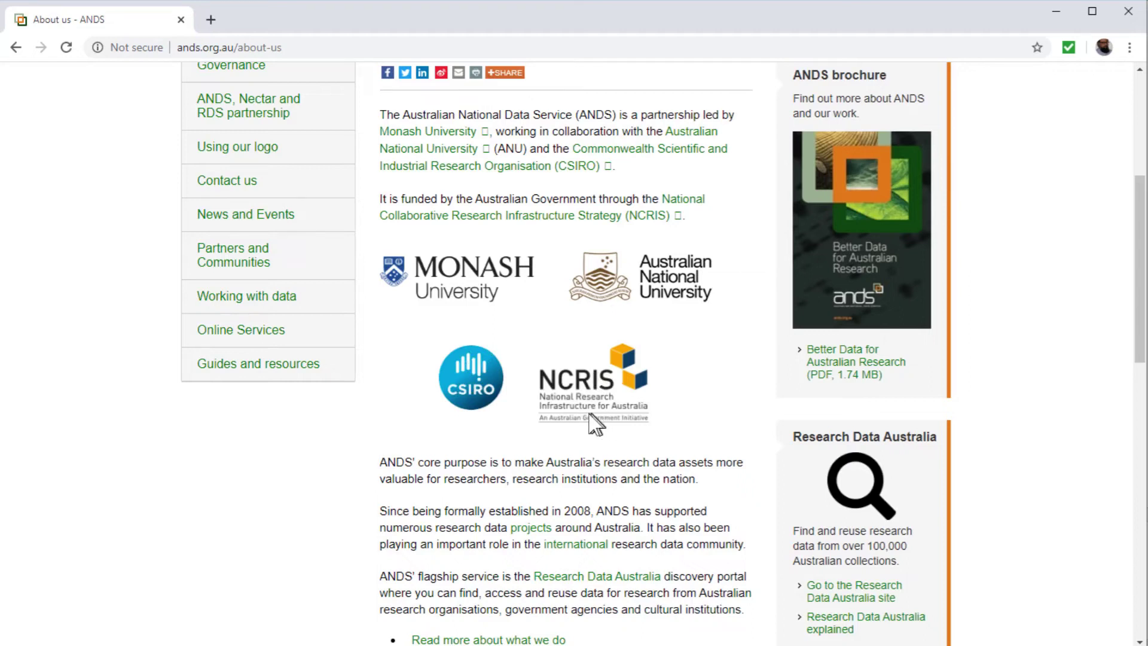
scroll(575, 425, "down", 1)
left_click_drag(381, 383, 711, 398)
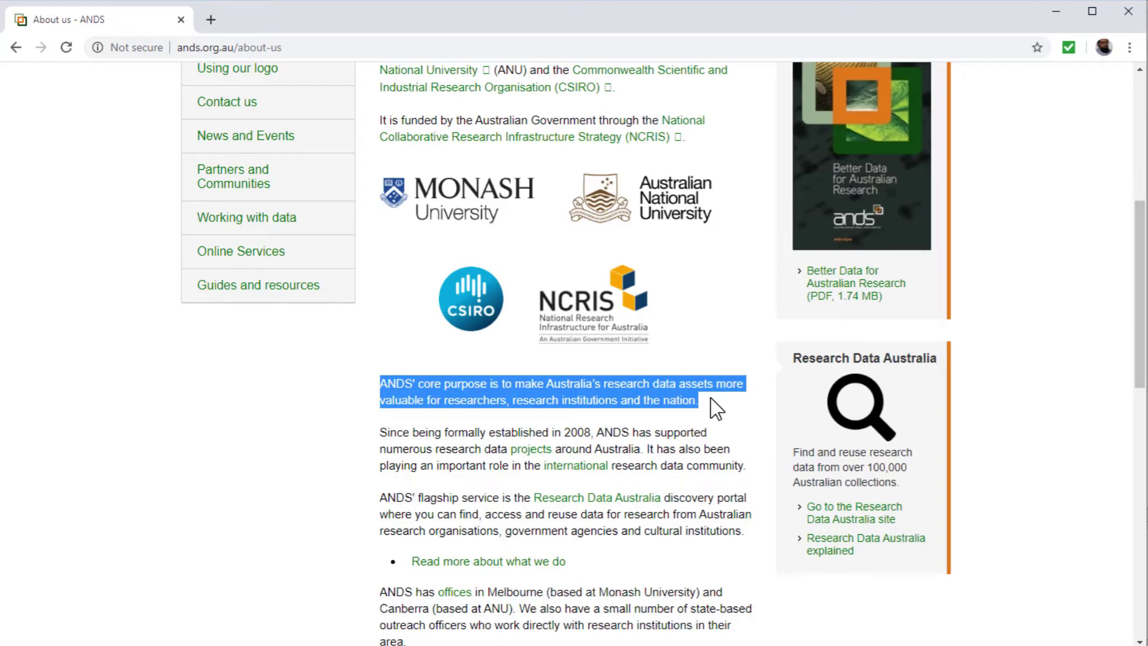
scroll(712, 398, "up", 7)
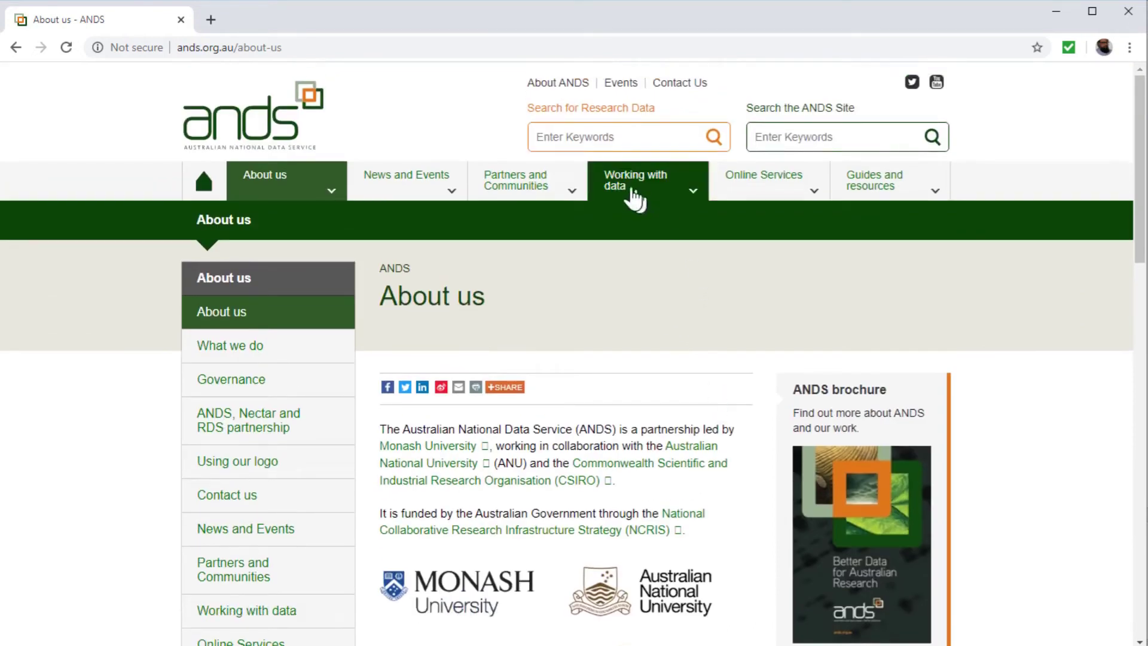
Go to the Guides and resources page and scroll to its Getting started and Reports cards.
left_click(694, 191)
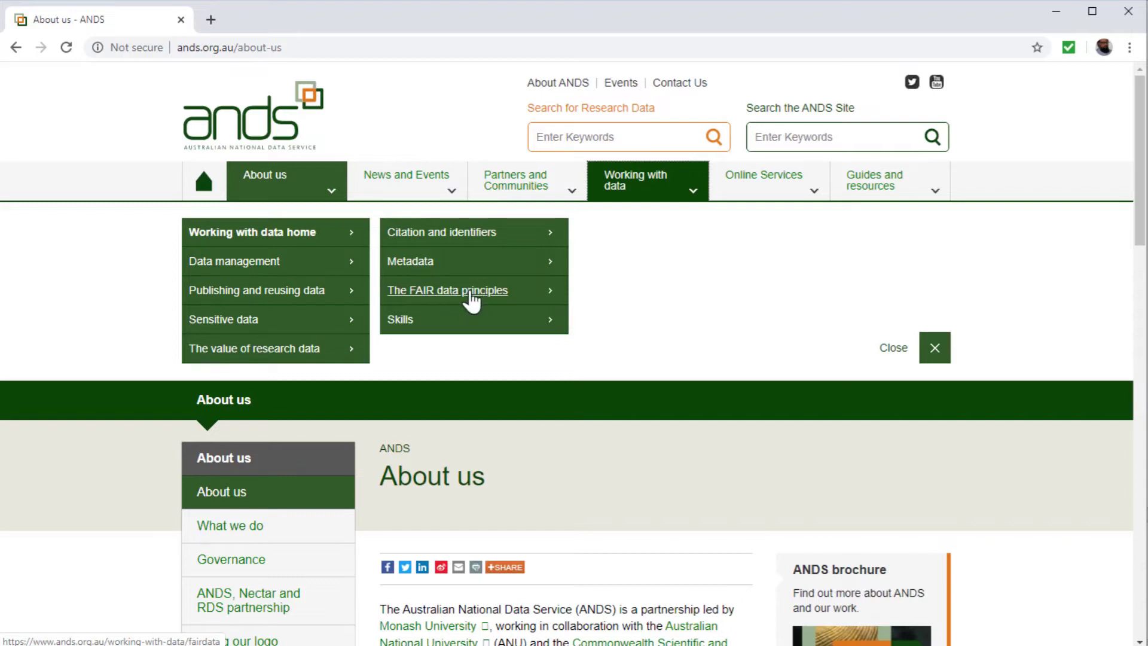
left_click(885, 197)
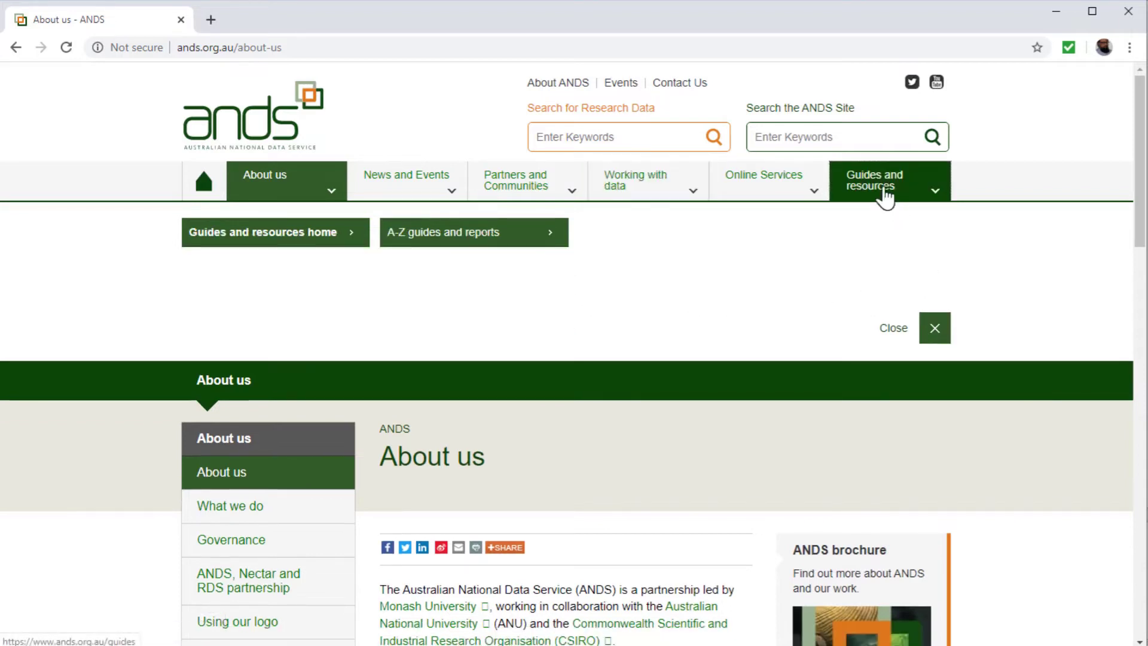
left_click(281, 239)
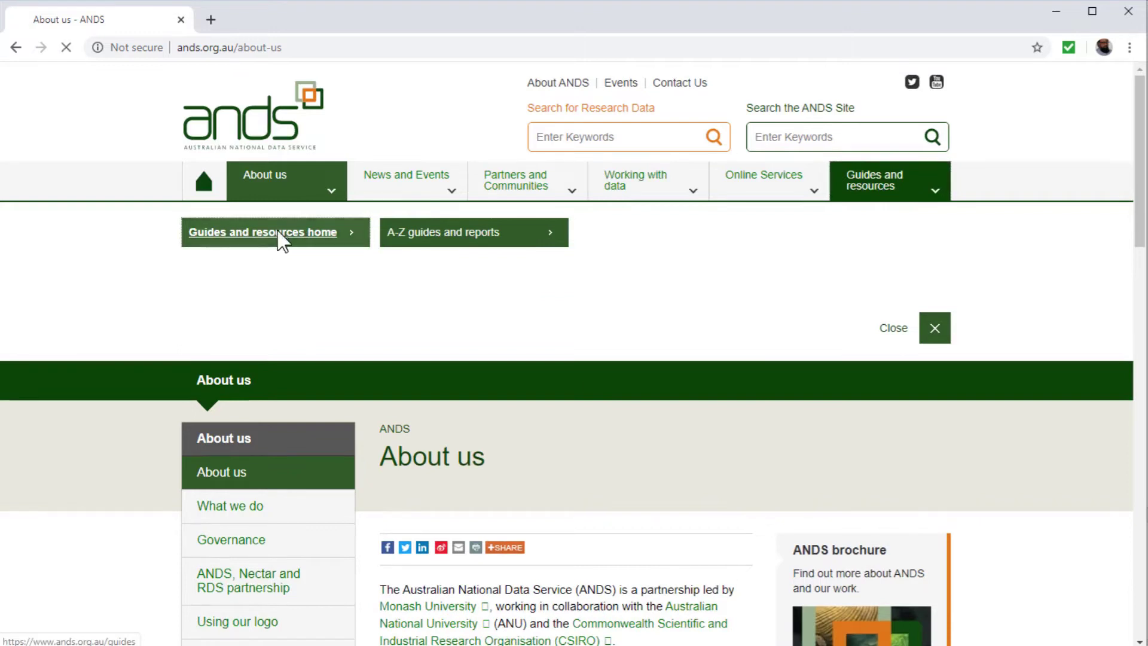
scroll(614, 333, "down", 10)
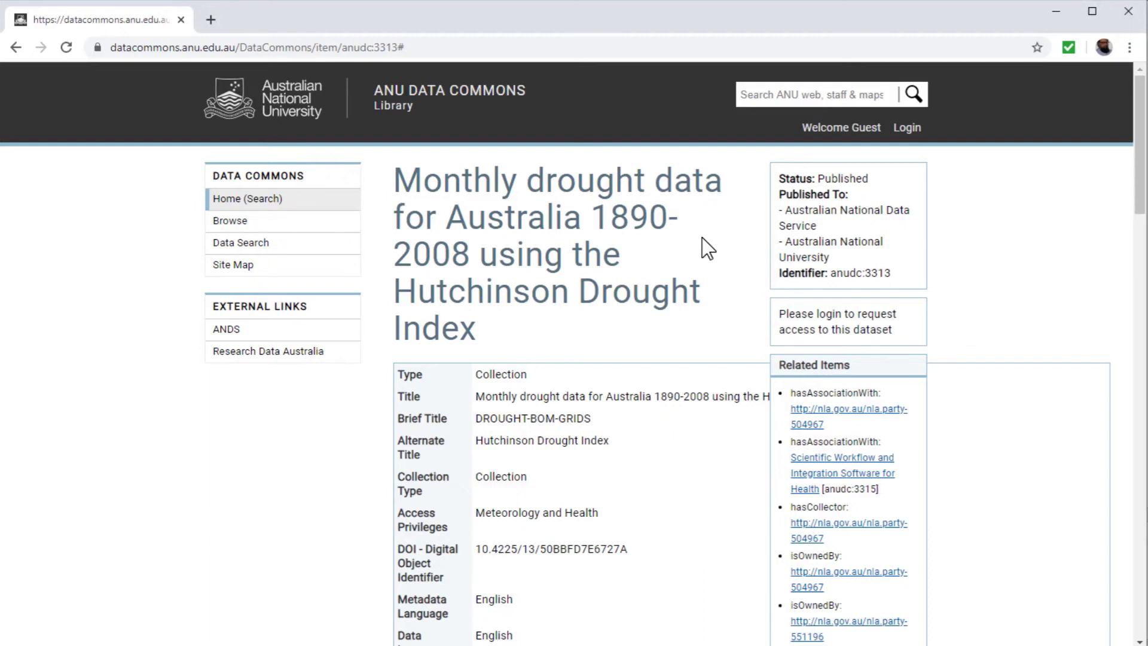
Scroll through the Monthly drought data 1890-2008 record and select its publication DOI.
left_click_drag(1139, 197, 1130, 434)
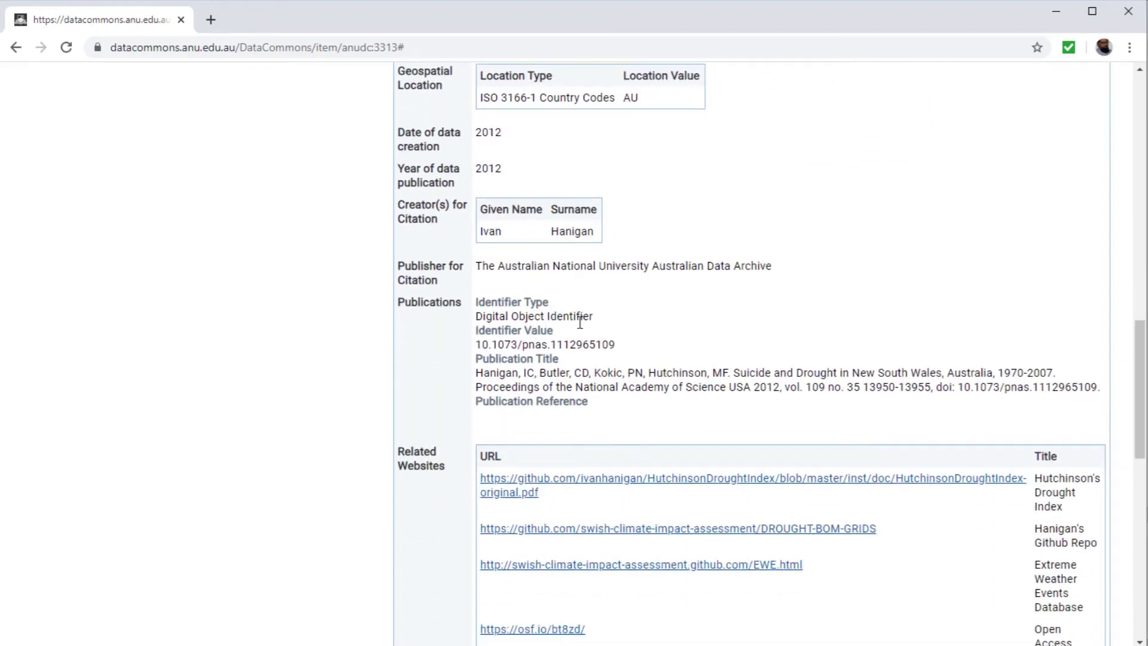
left_click_drag(478, 344, 630, 346)
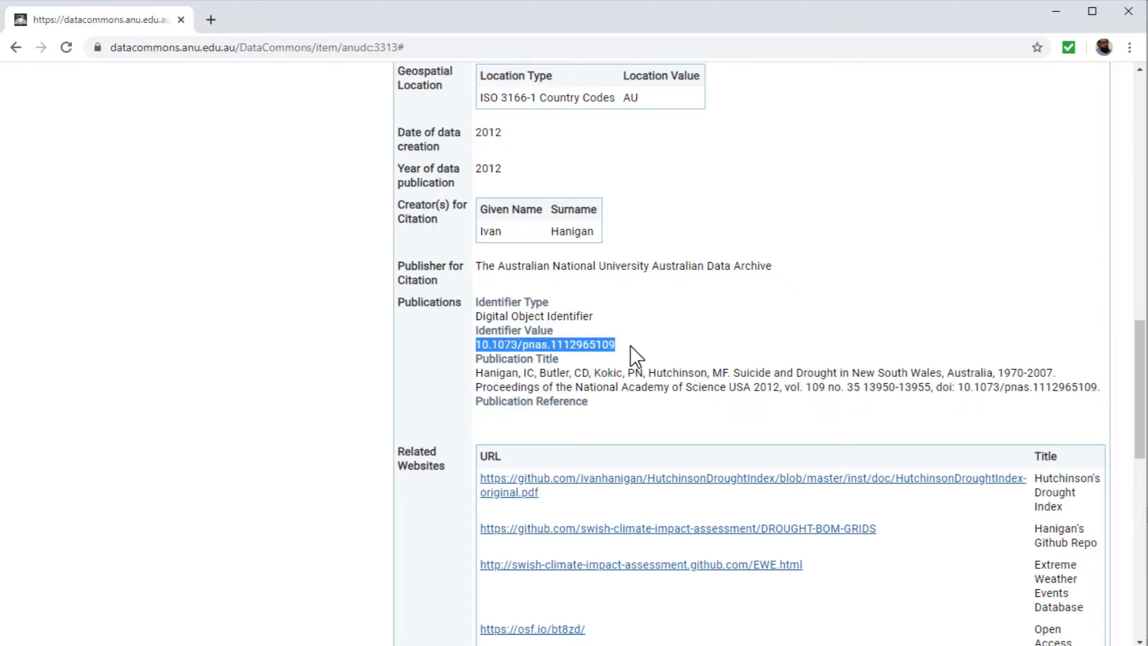
left_click_drag(1141, 371, 1145, 131)
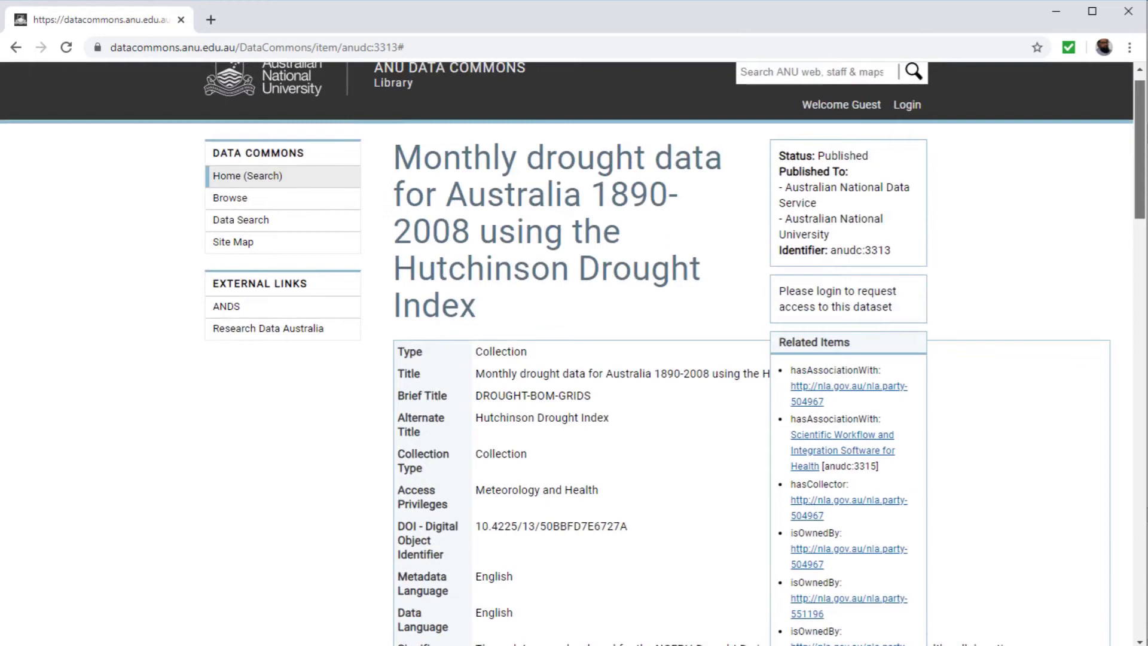
scroll(994, 210, "up", 1)
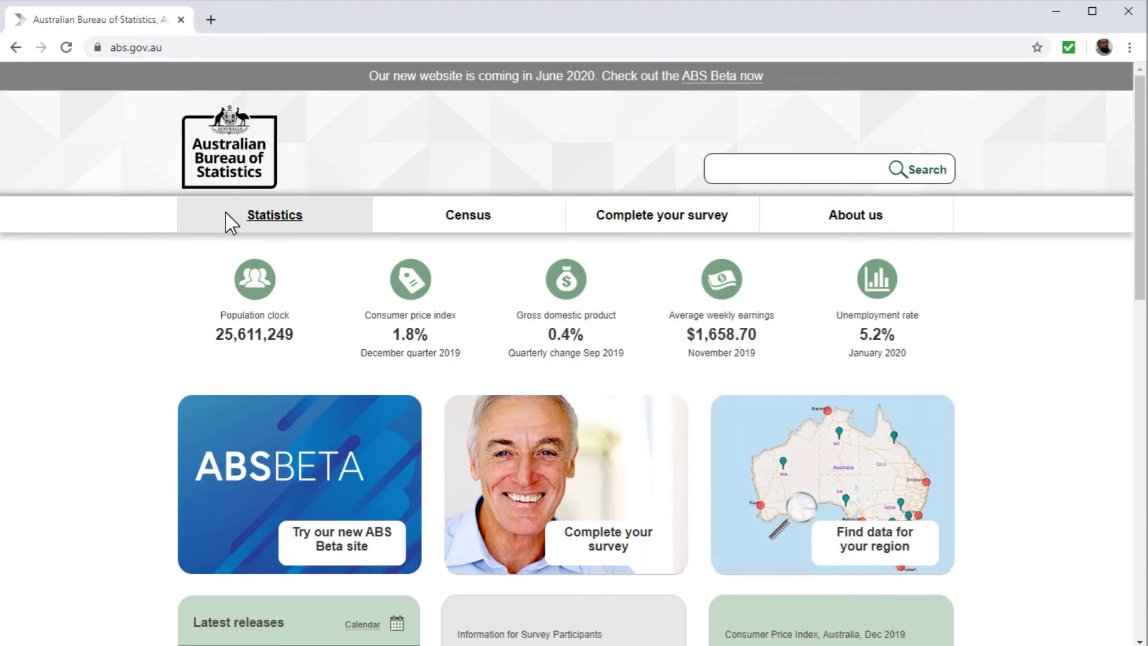
Open ABS Browse Statistics and scroll through its topic lists down to the footer.
left_click(270, 220)
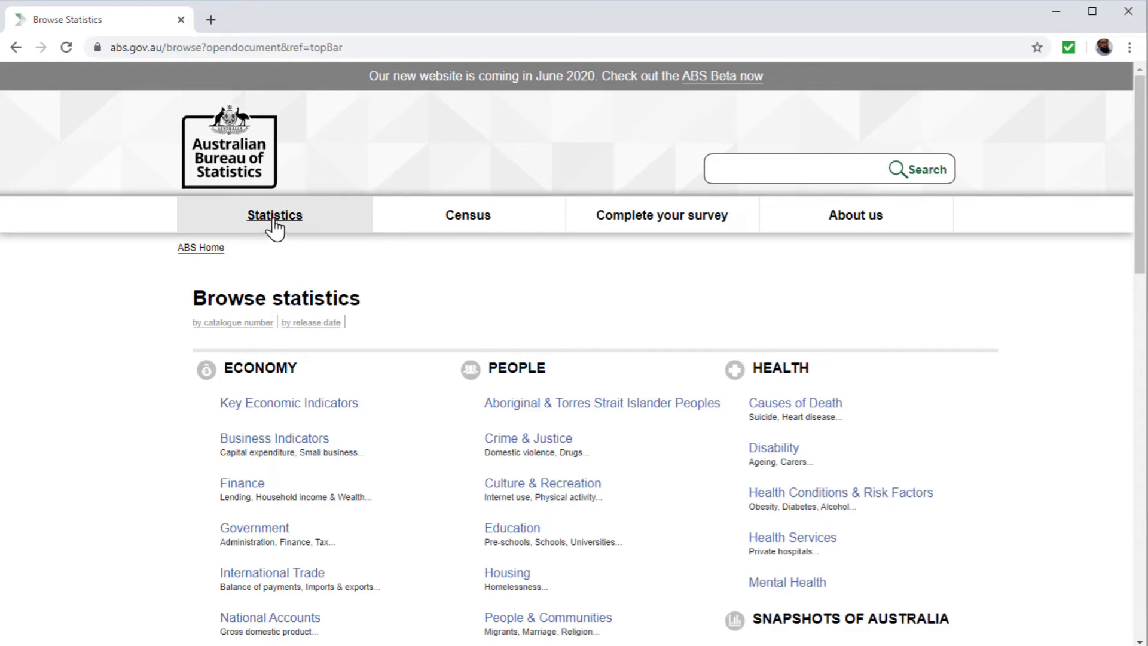
scroll(923, 370, "down", 3)
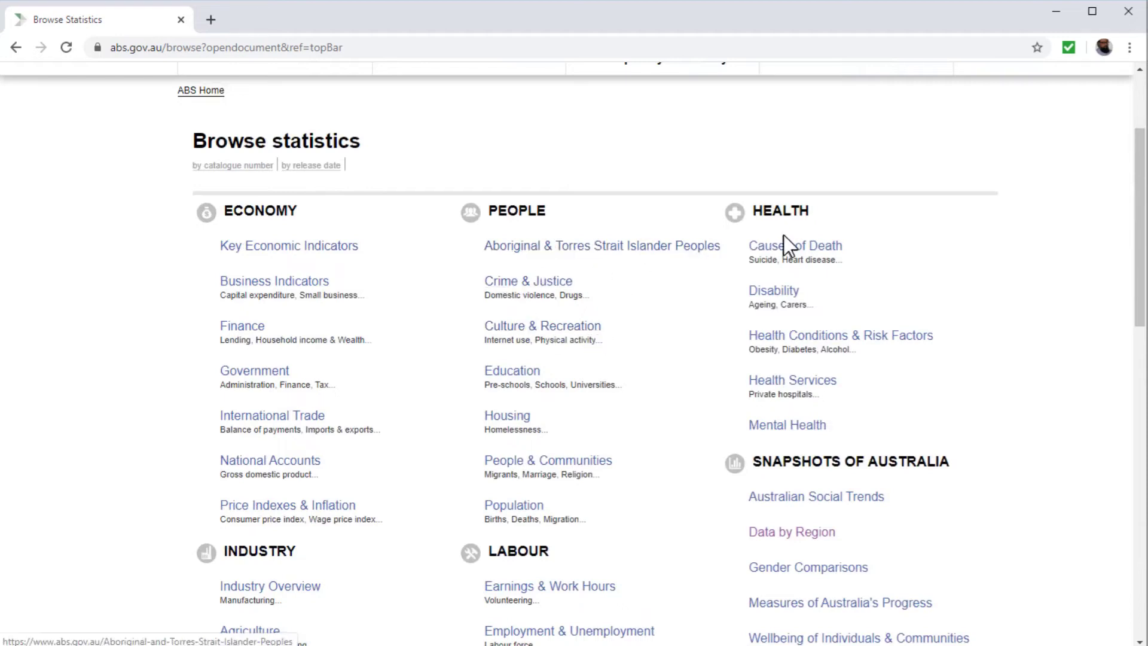
scroll(476, 403, "down", 4)
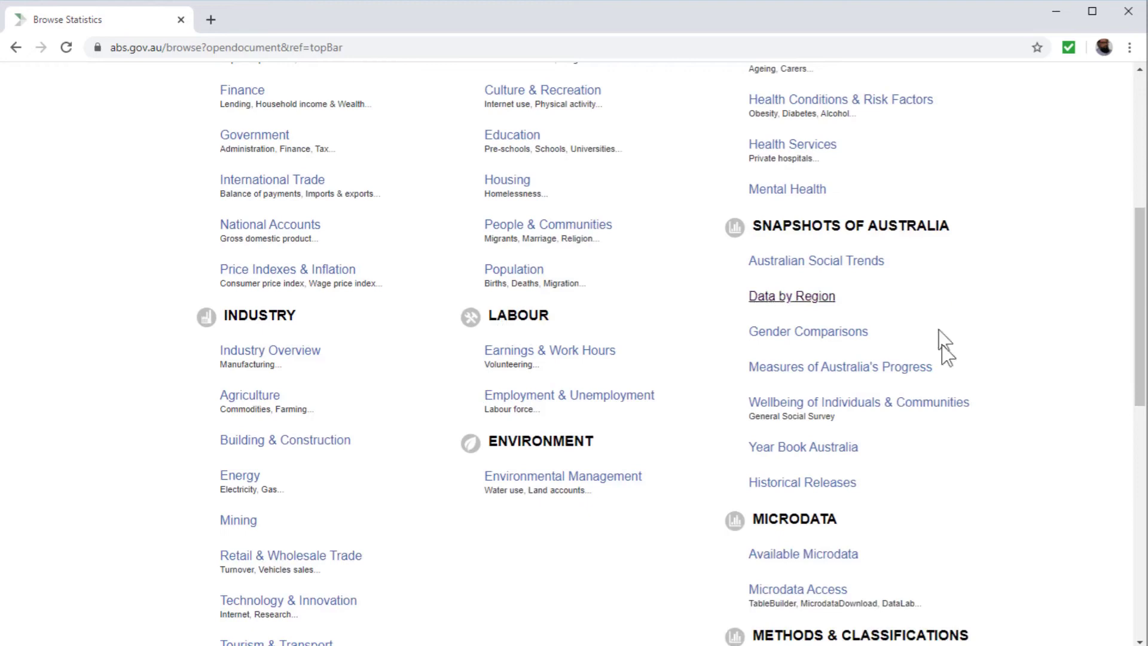
scroll(945, 359, "down", 3)
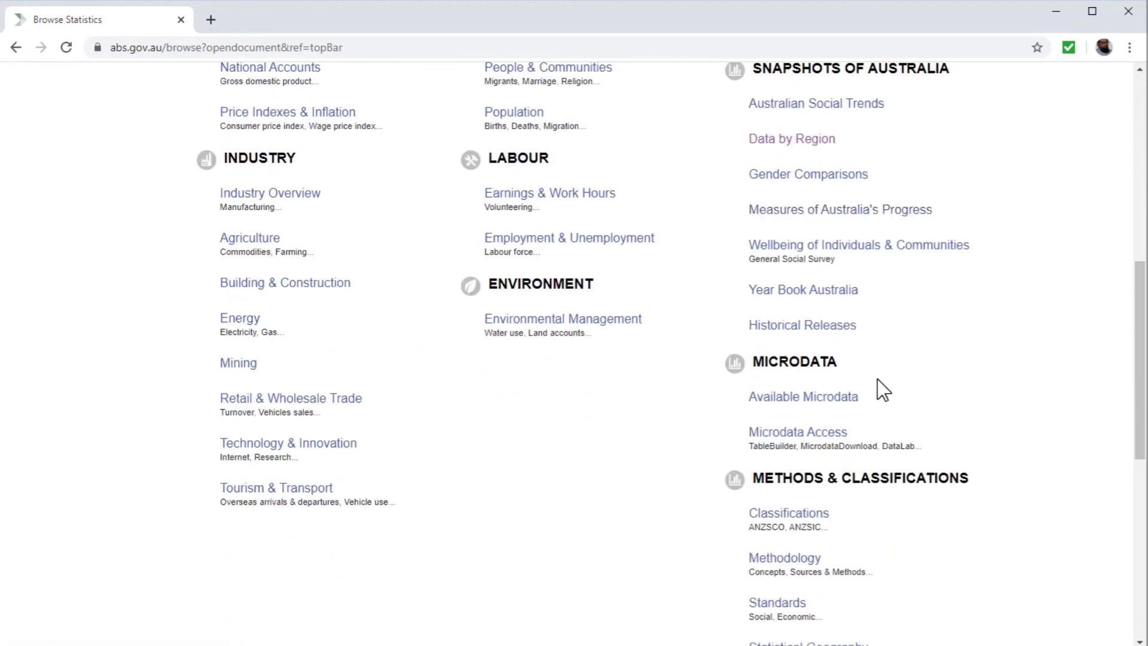
scroll(877, 379, "down", 3)
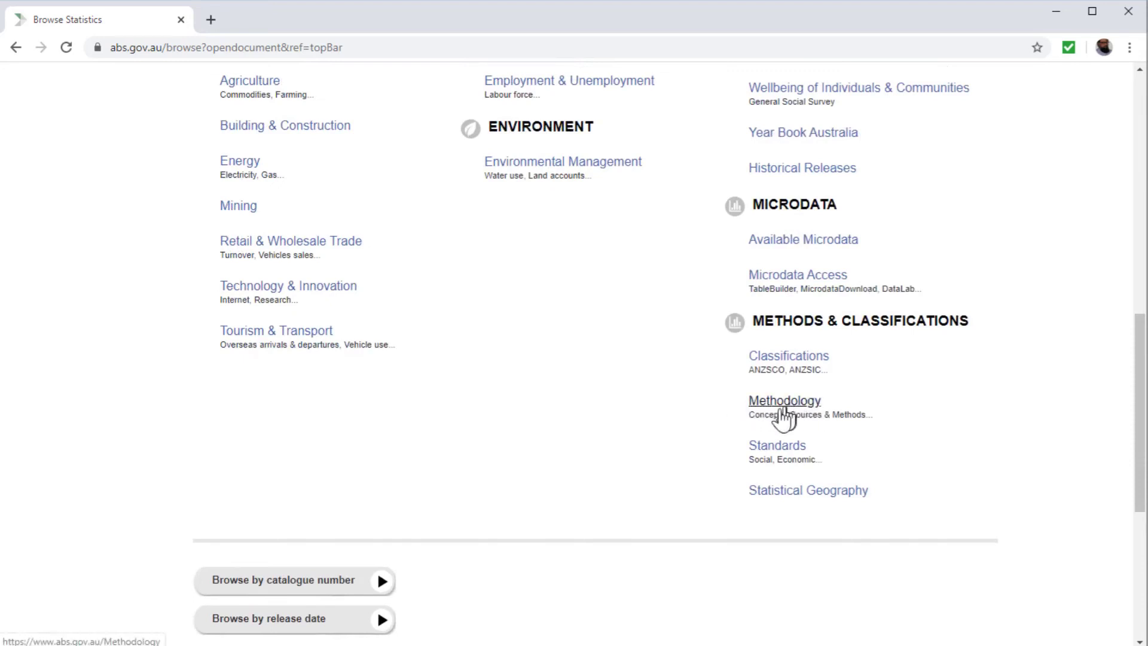
scroll(565, 390, "down", 4)
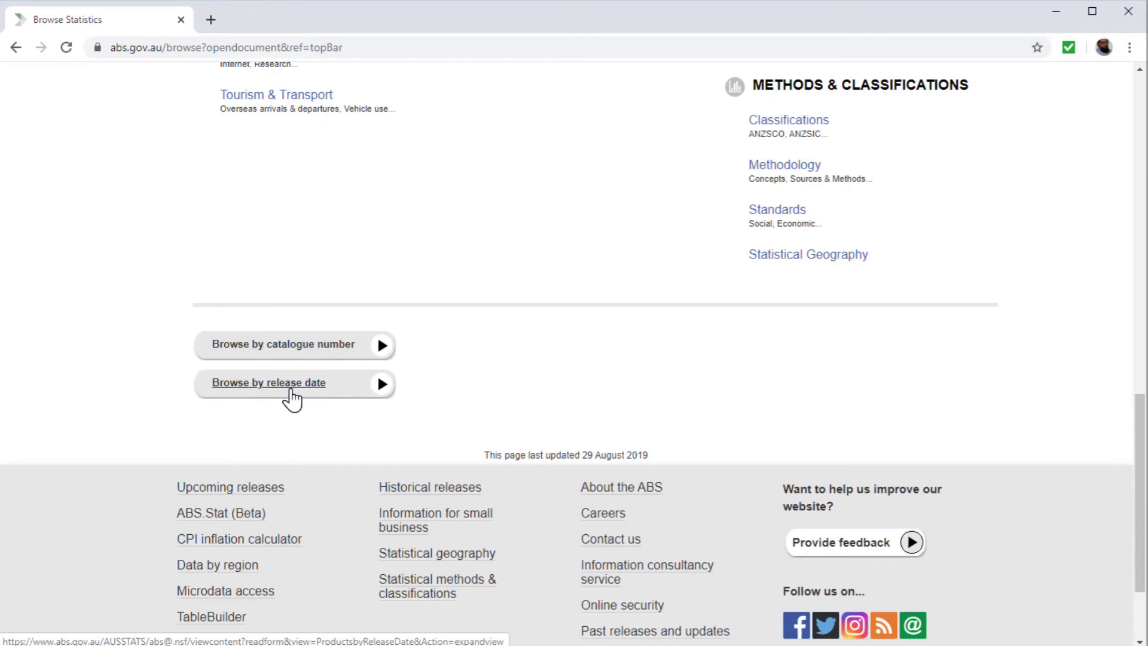
scroll(759, 421, "up", 1)
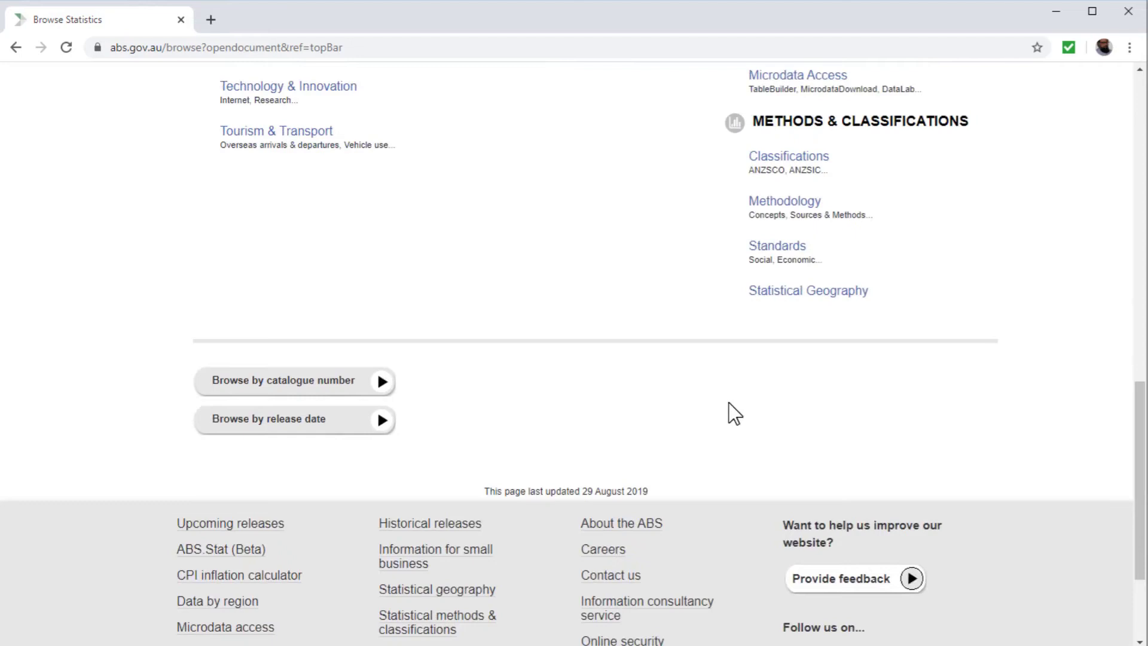
scroll(734, 412, "up", 20)
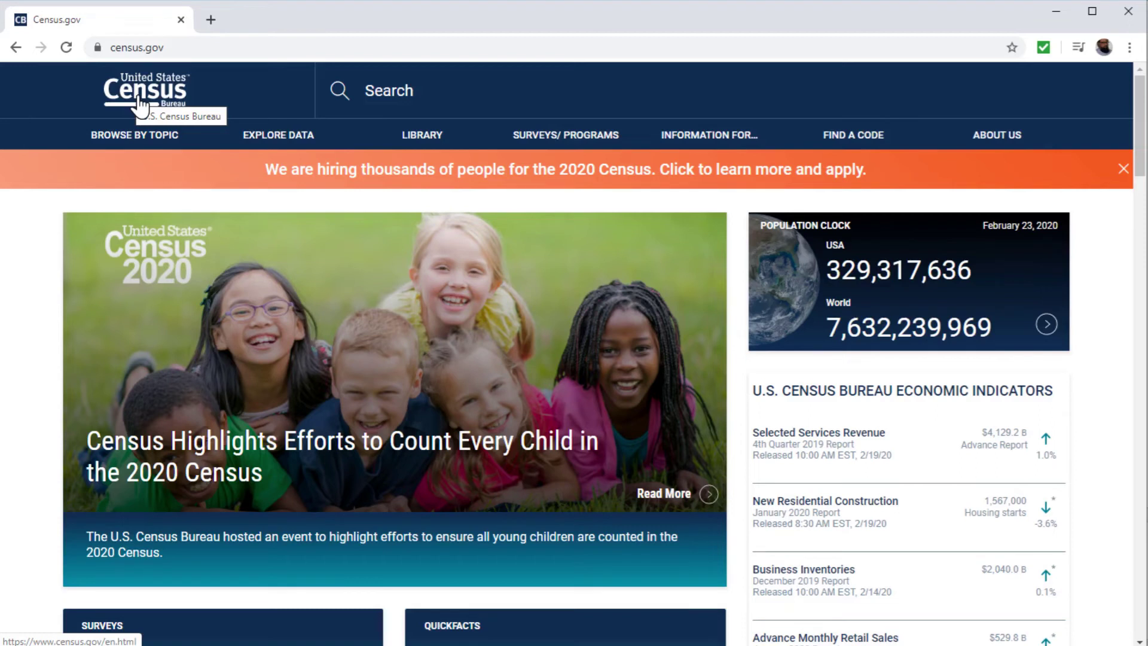
Load data.census.gov by adding 'data.' to the address, then scroll its featured profiles and links.
left_click(112, 50)
left_click(112, 50)
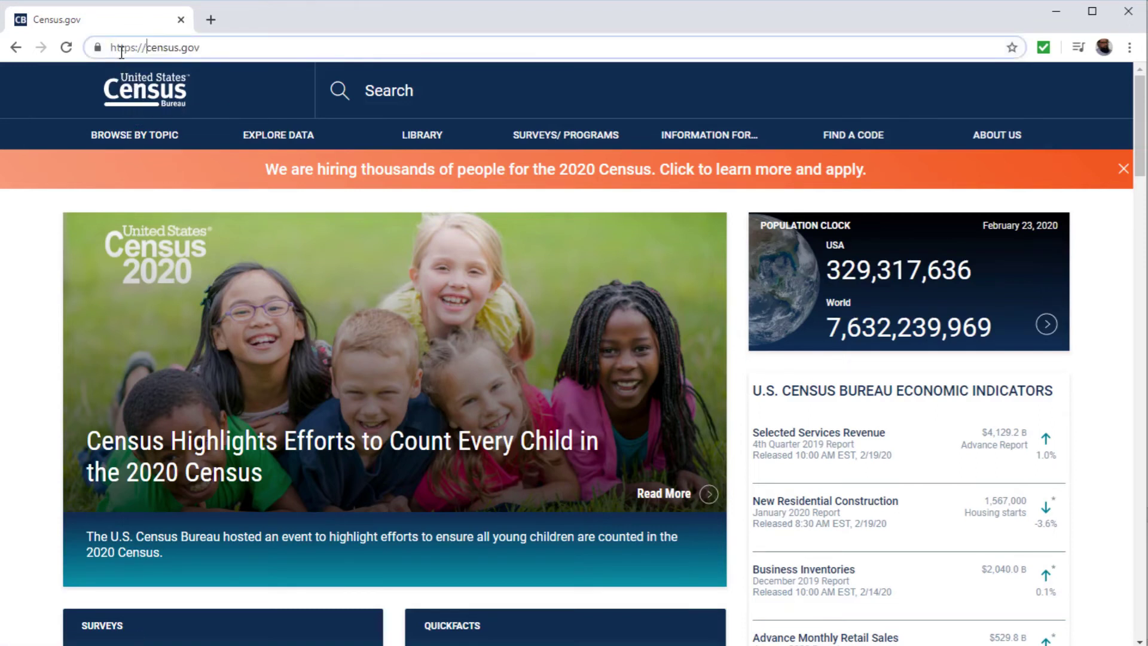
type("data")
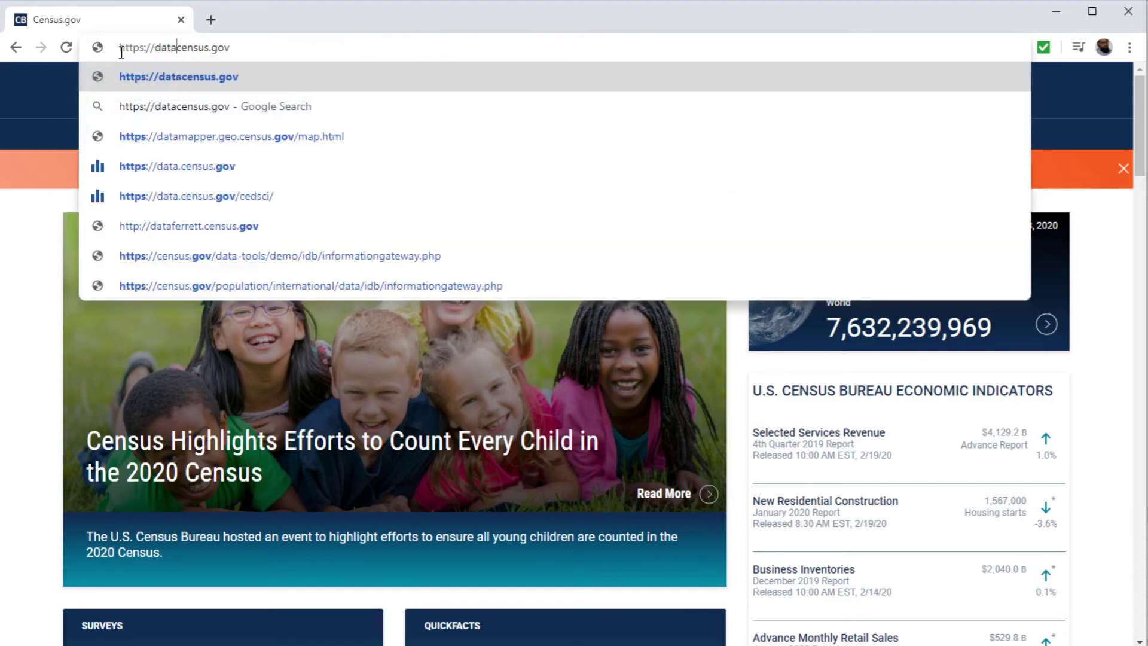
type(".")
key("Return")
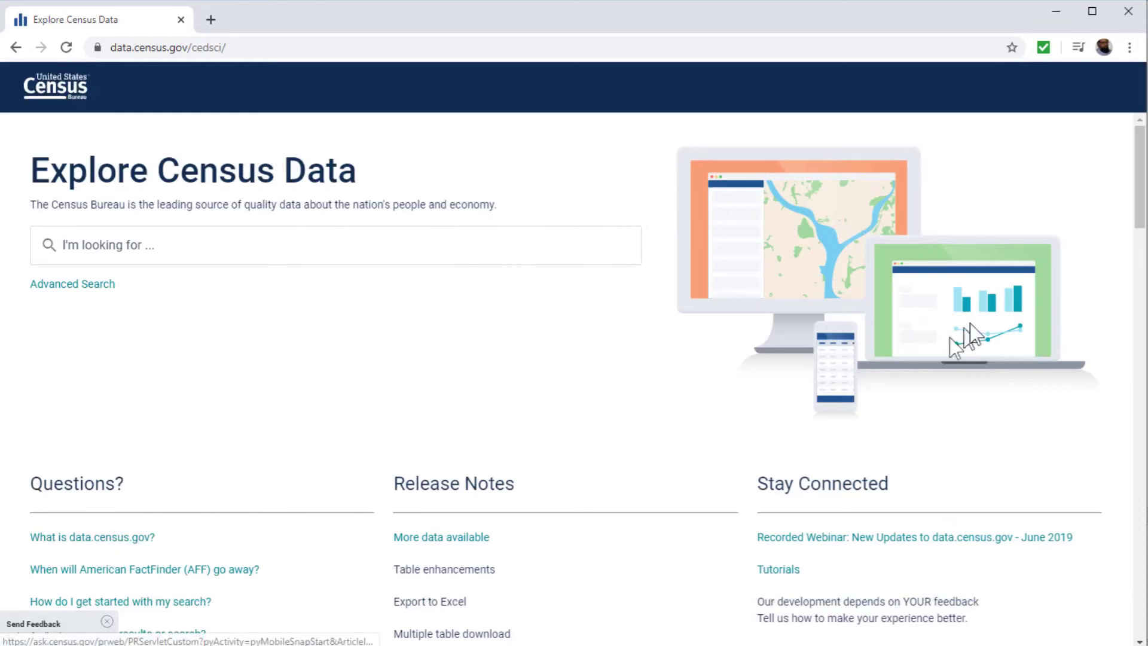
left_click_drag(1141, 146, 1130, 358)
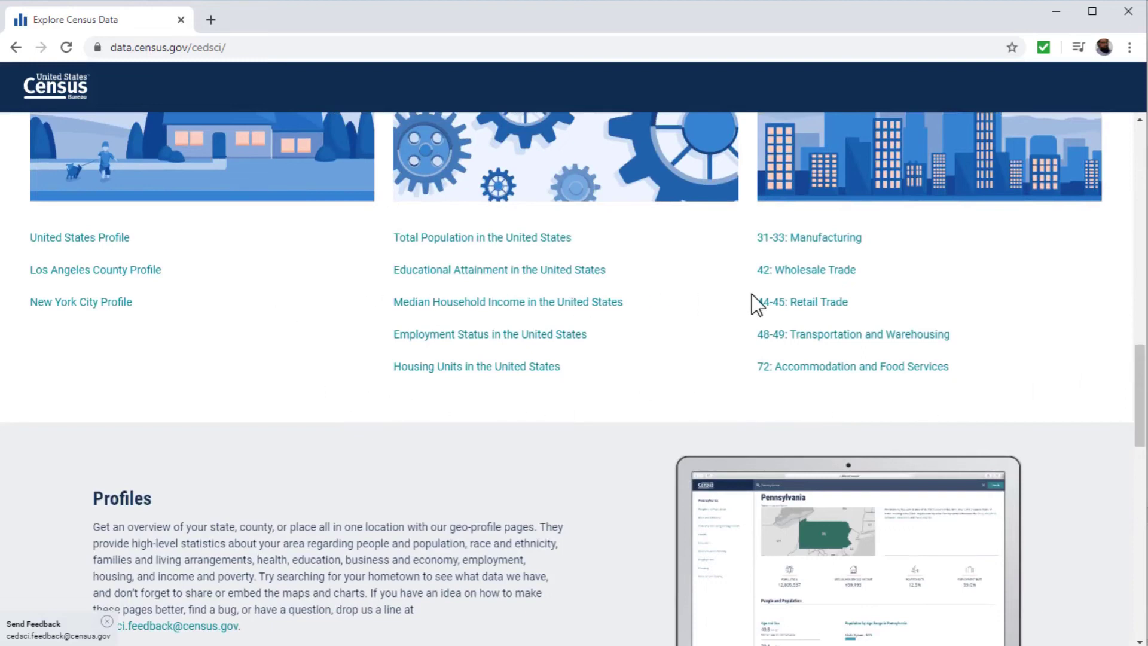
scroll(722, 299, "down", 2)
scroll(722, 299, "up", 8)
scroll(730, 311, "up", 12)
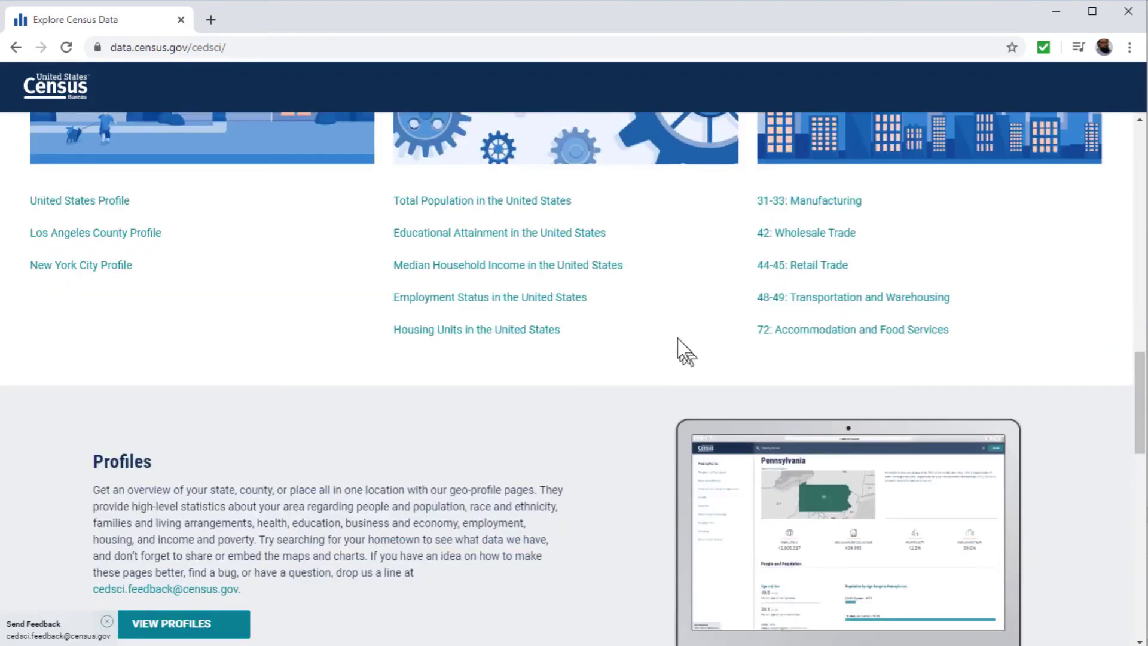
Go from Total Population in the United States to the Employment search and view all 683 tables.
left_click(451, 202)
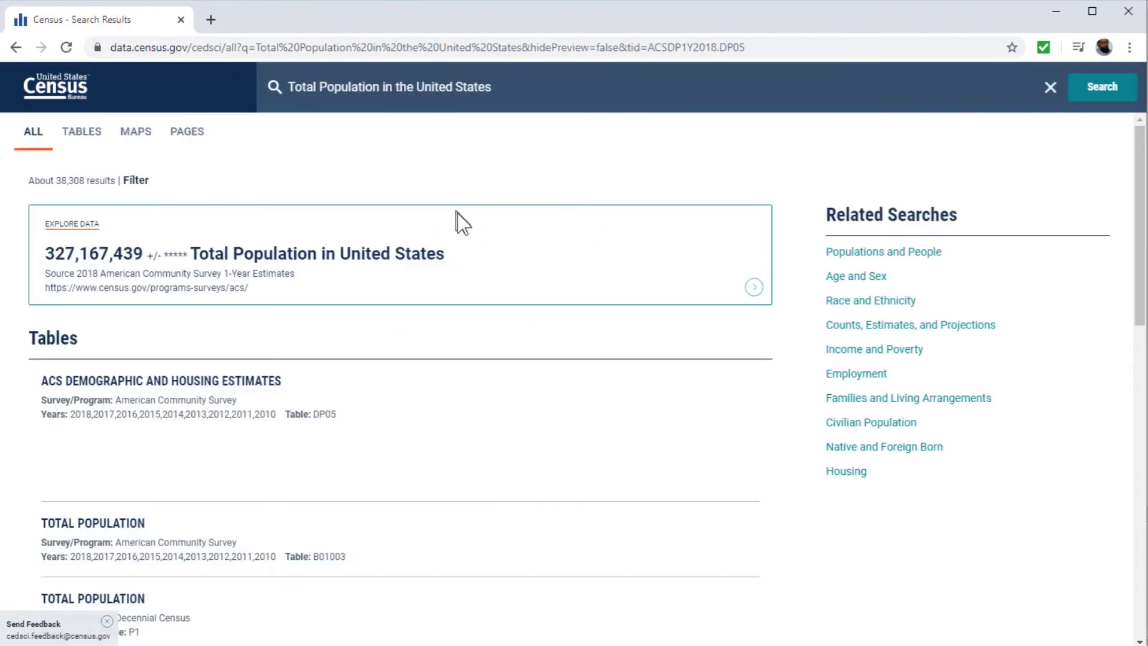
left_click(842, 381)
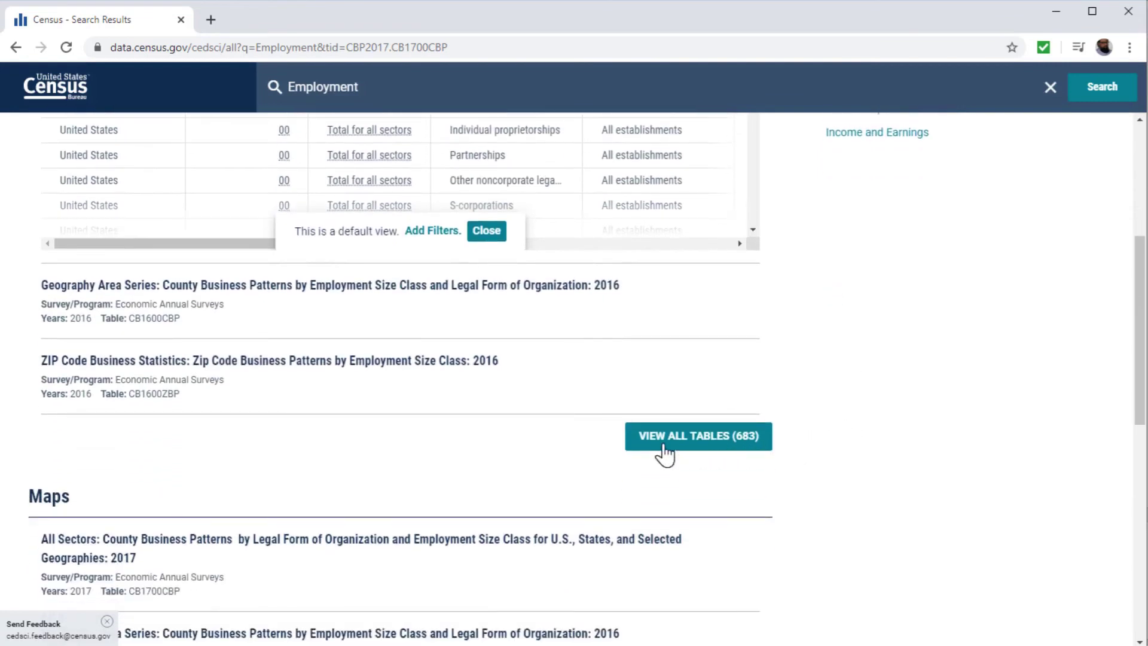
left_click(734, 443)
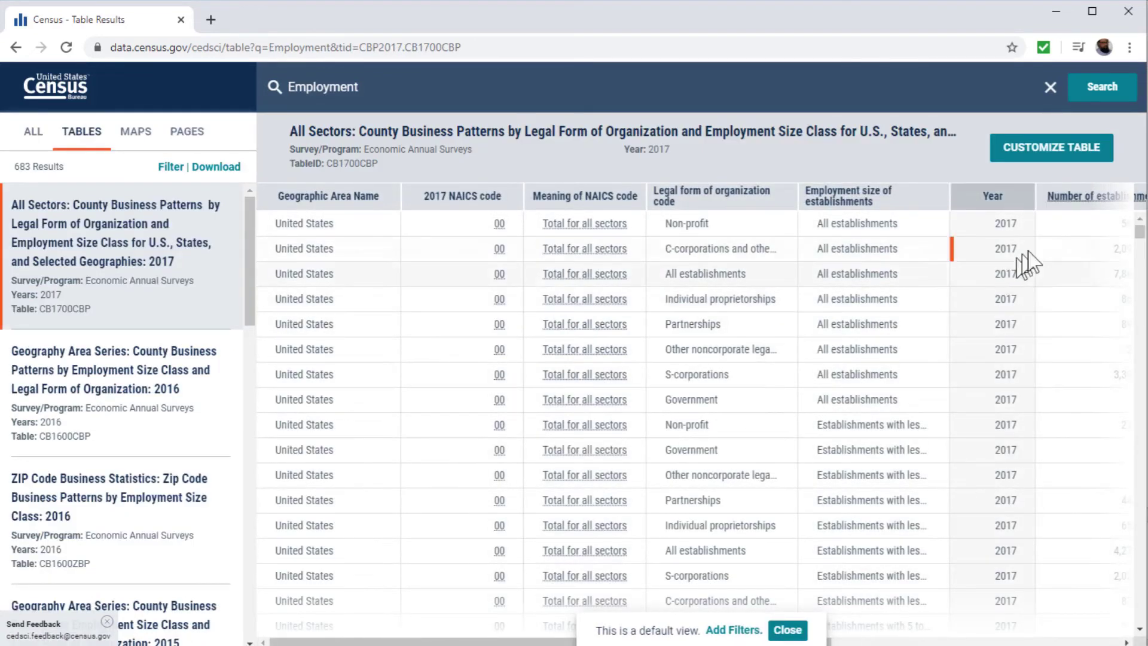
Open the CB1700CBP table in Customize Table view and bring up its Download Tables panel.
left_click(1038, 154)
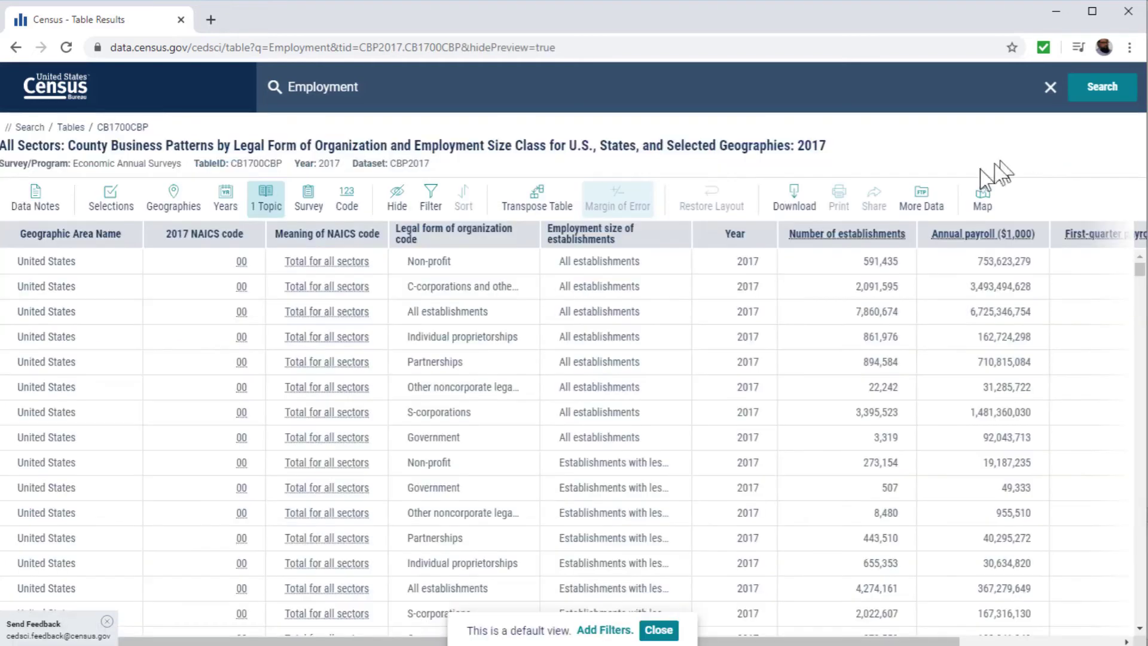
left_click(795, 209)
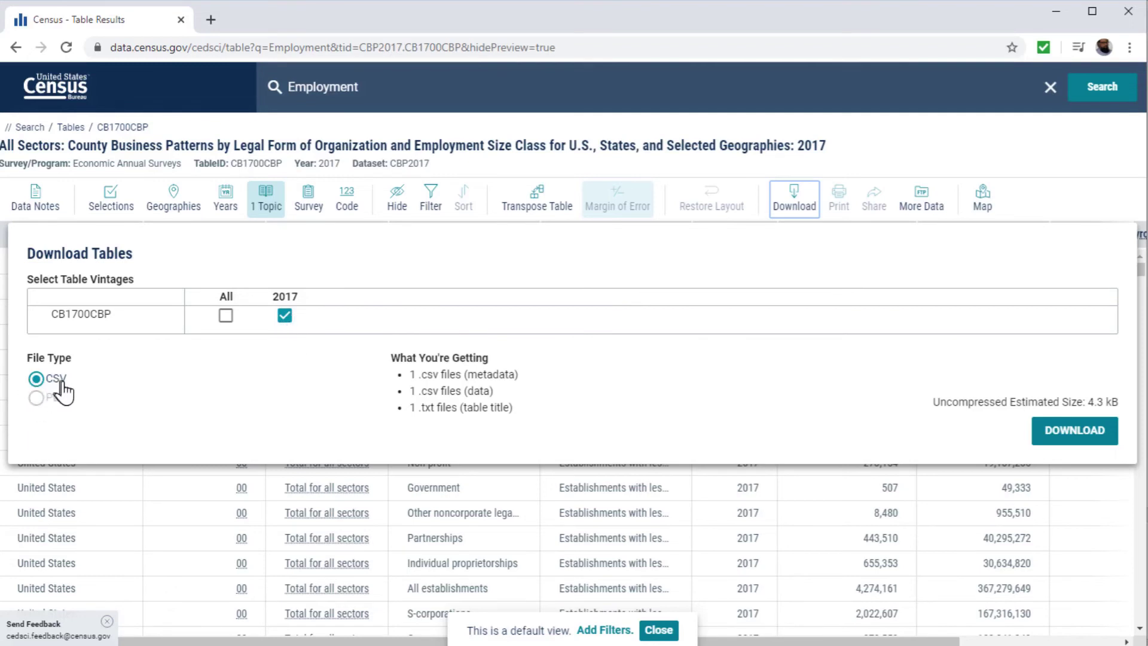
Start downloading the 2017 table as CSV, then cancel the file-preparation dialog.
left_click(41, 397)
left_click(1057, 436)
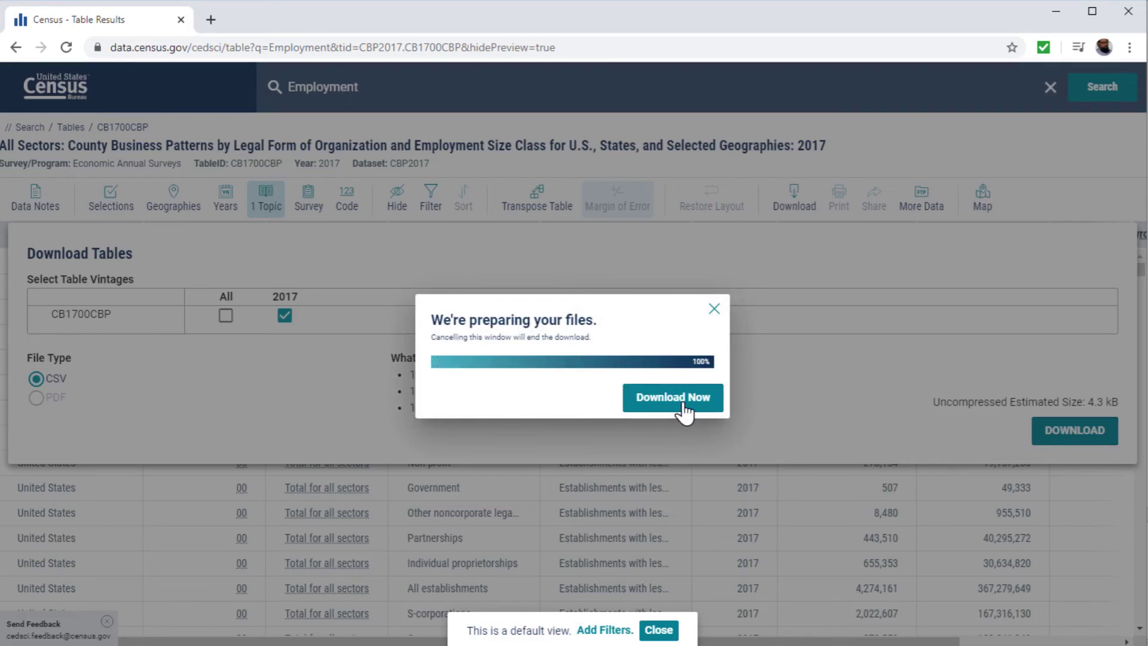
left_click(713, 311)
left_click(734, 397)
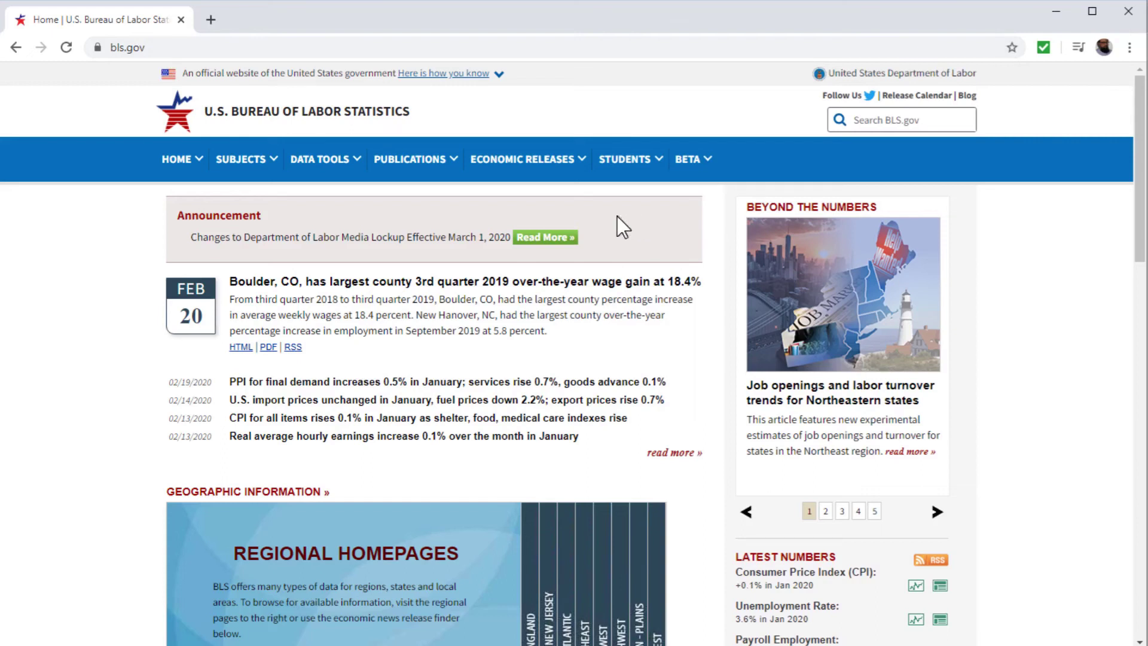
Open the Occupational Outlook Handbook from the Publications menu and scroll to Browse Occupations.
left_click(350, 173)
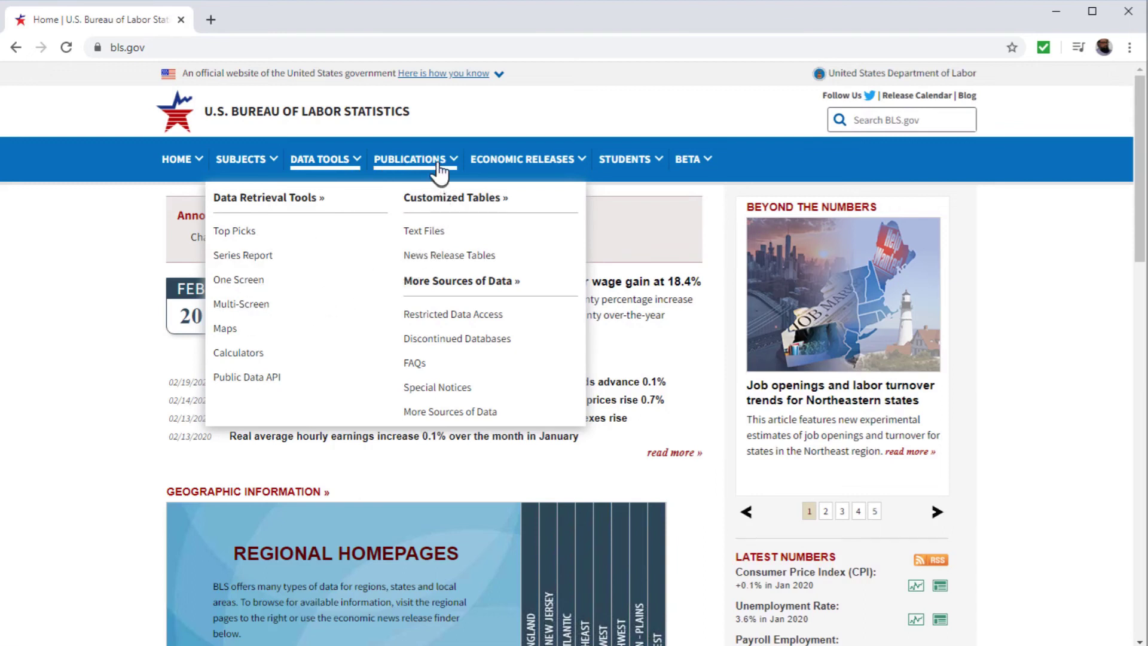
mouse_move(440, 165)
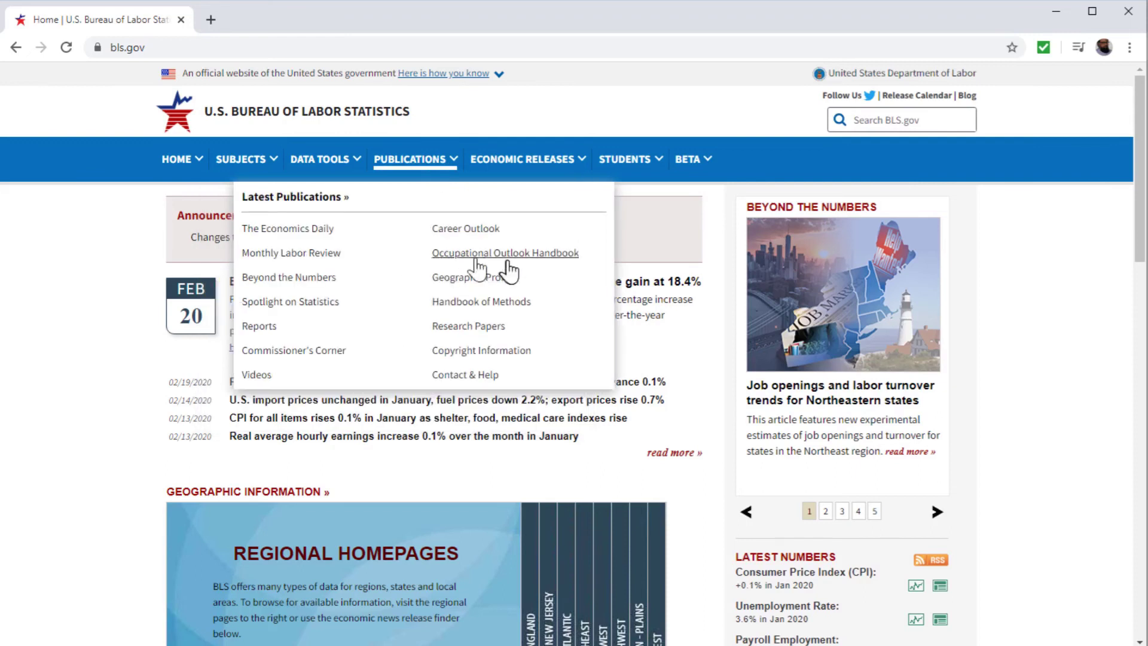
left_click(554, 259)
scroll(550, 197, "down", 8)
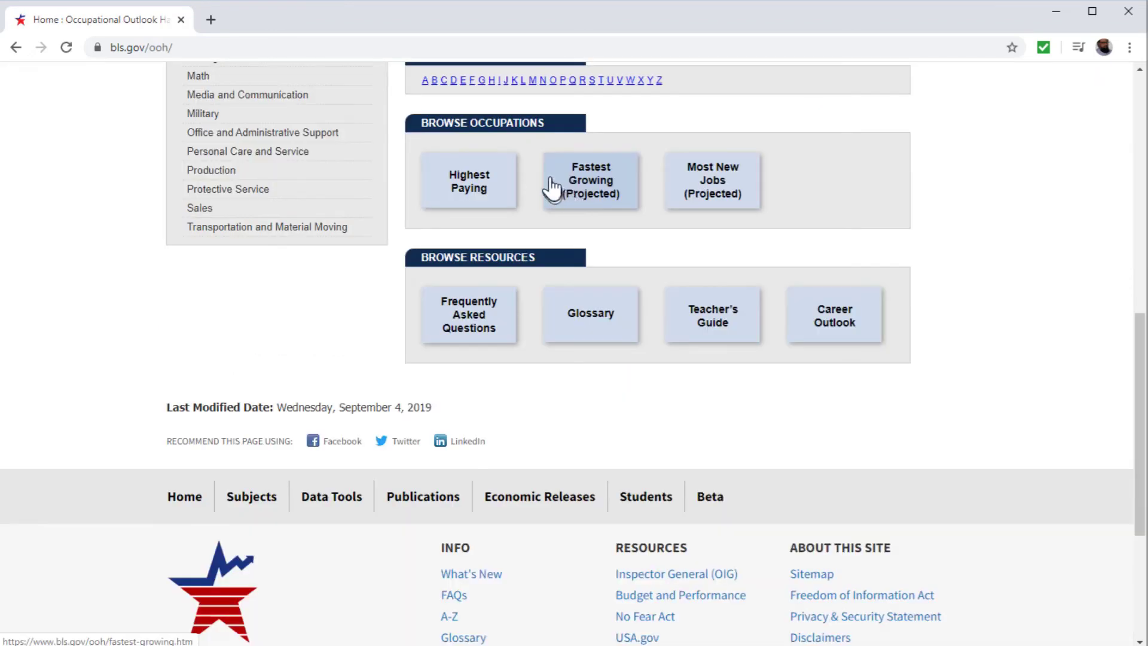
Open the BLS Fastest Growing (Projected) occupations table and review its 20 occupations, led by Solar photovoltaic installers at 63%.
left_click(592, 187)
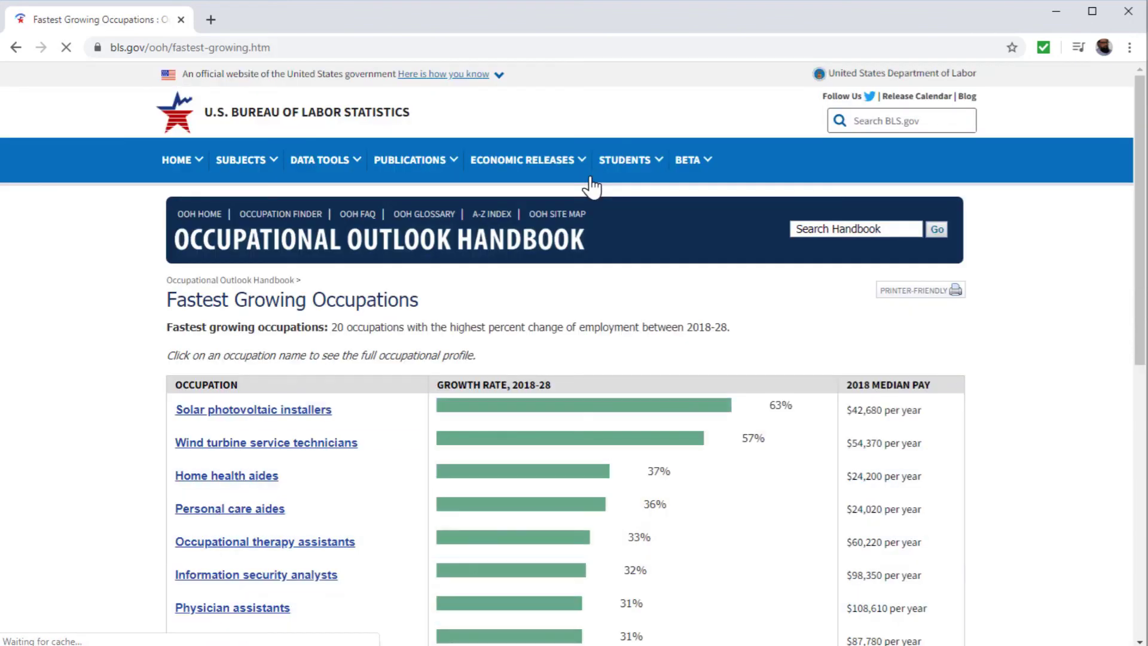
scroll(1143, 242, "down", 3)
left_click_drag(1143, 242, 1141, 269)
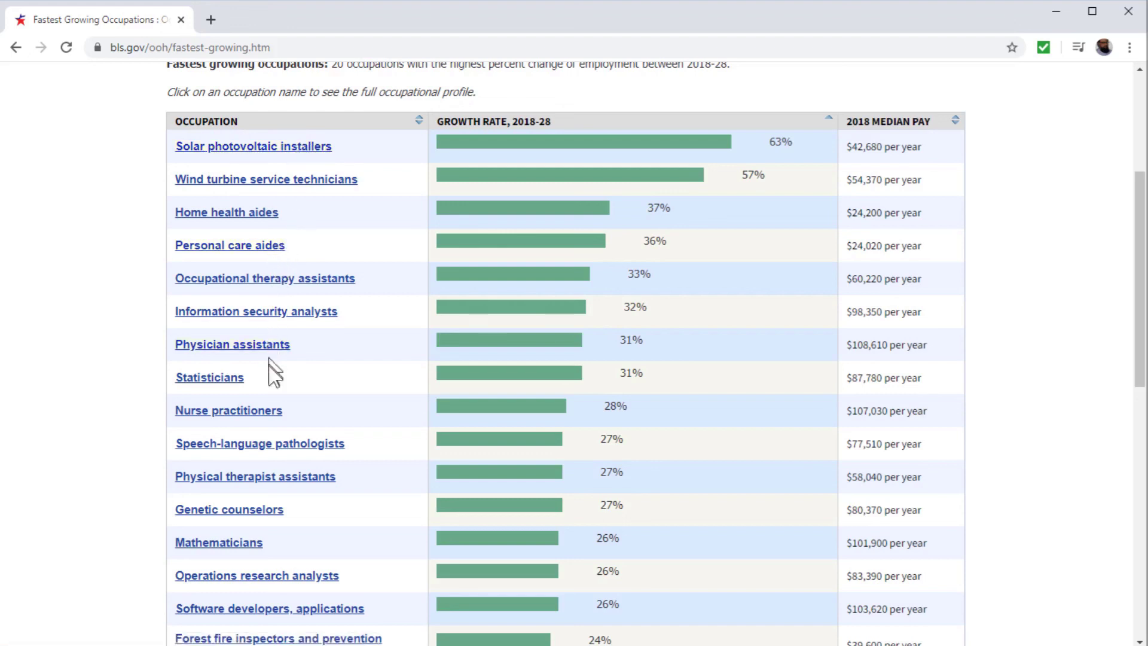
scroll(307, 512, "down", 5)
scroll(337, 270, "up", 2)
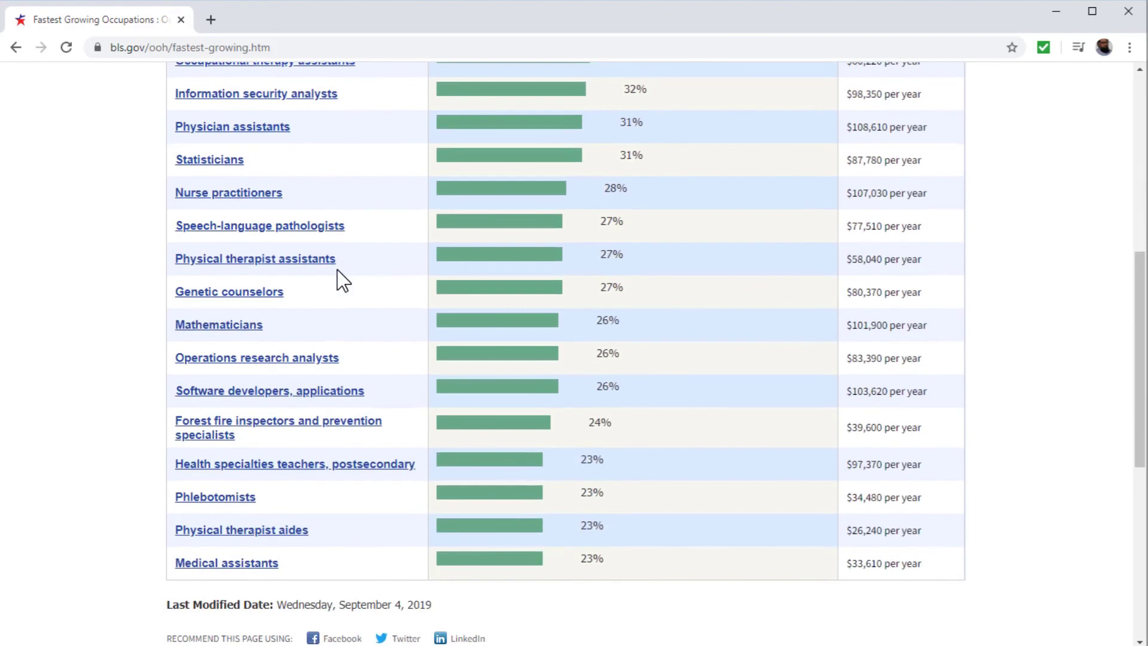
scroll(338, 280, "down", 3)
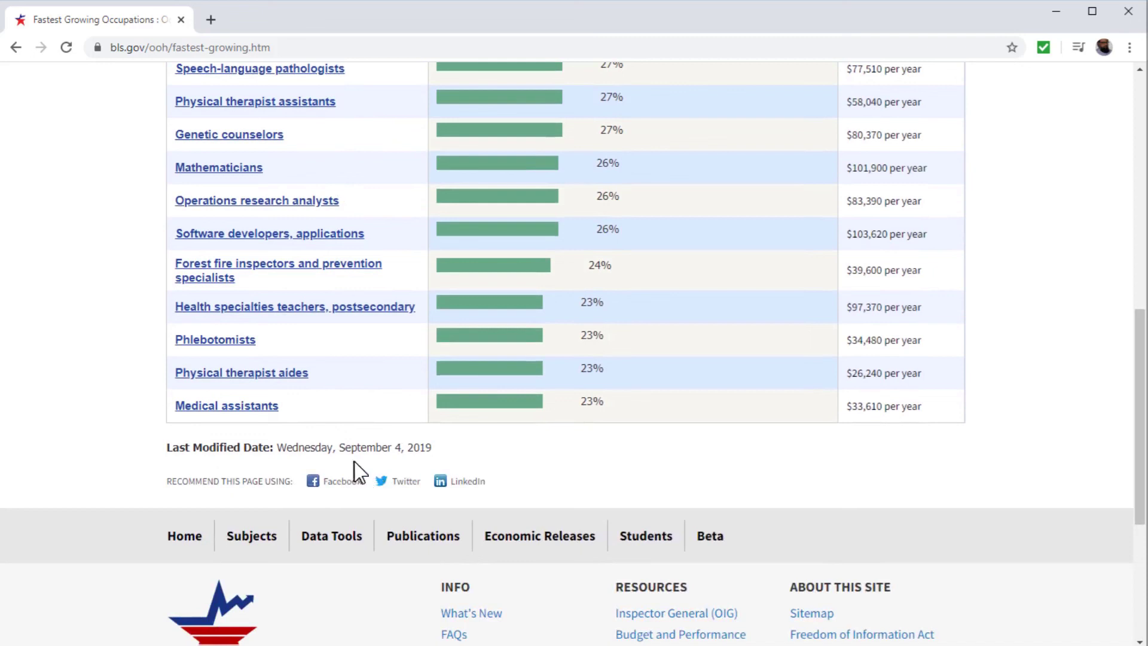
scroll(1053, 292, "up", 6)
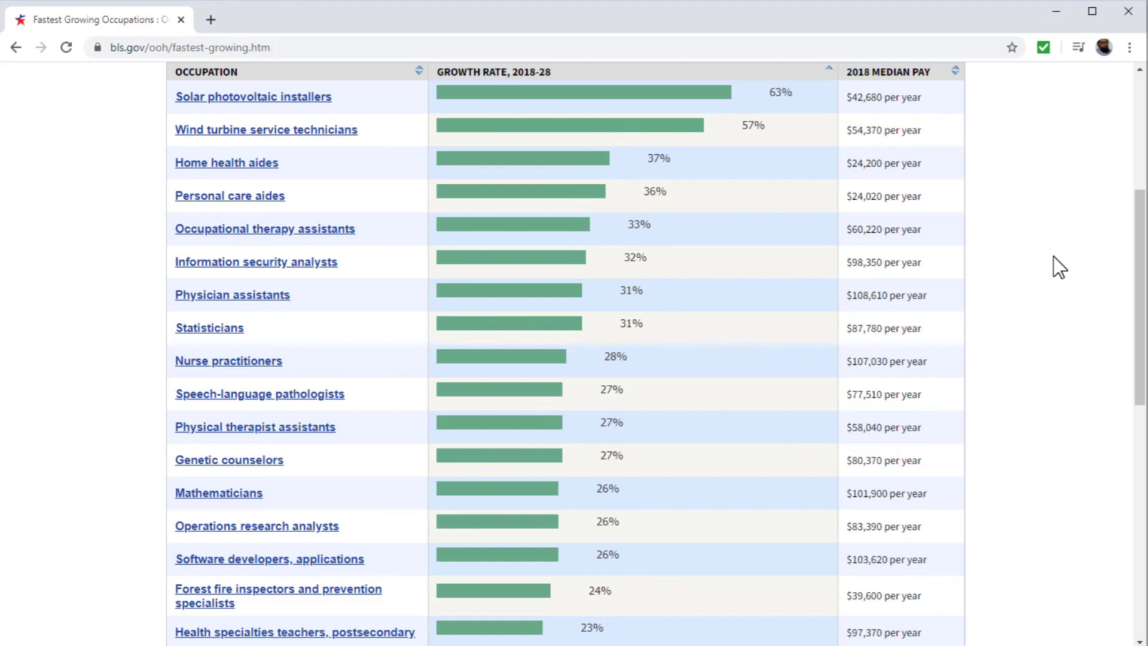
scroll(1059, 267, "up", 4)
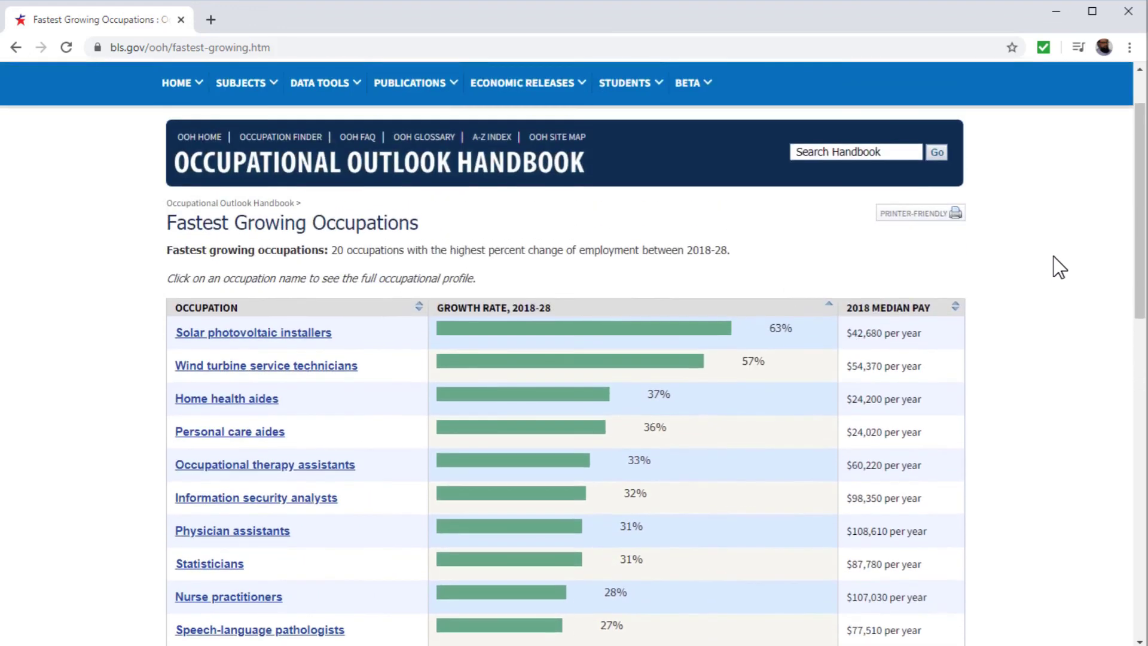